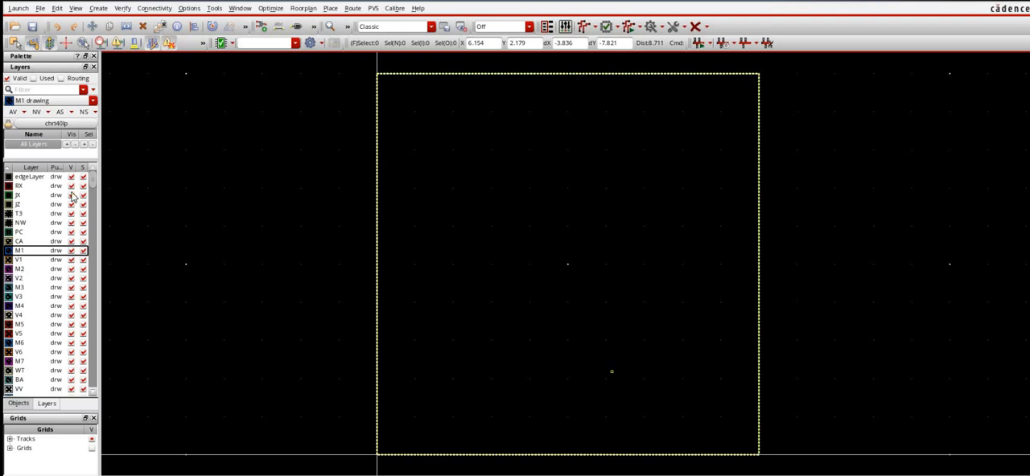
- Draw four vertical wires on the PC drawing layer inside the boundary: two long ones, a short one, and another long one set slightly lower
click(20, 233)
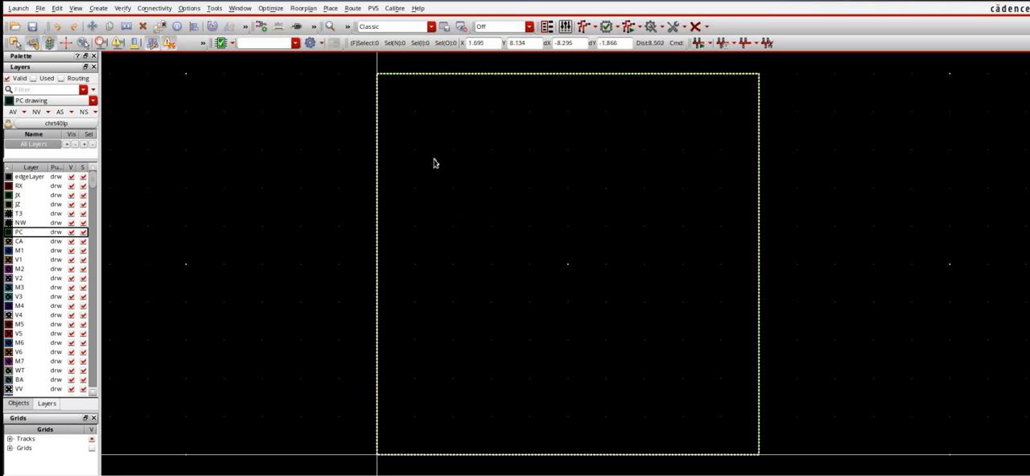
click(429, 125)
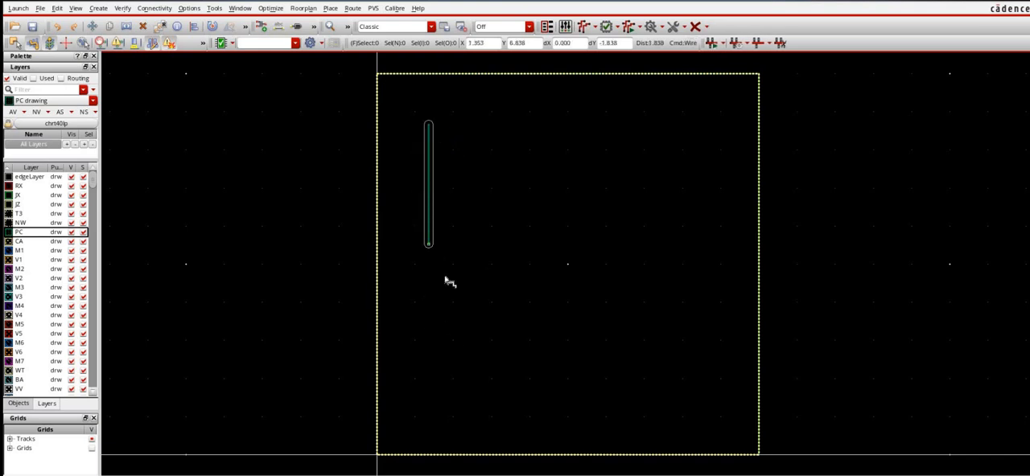
double_click(462, 364)
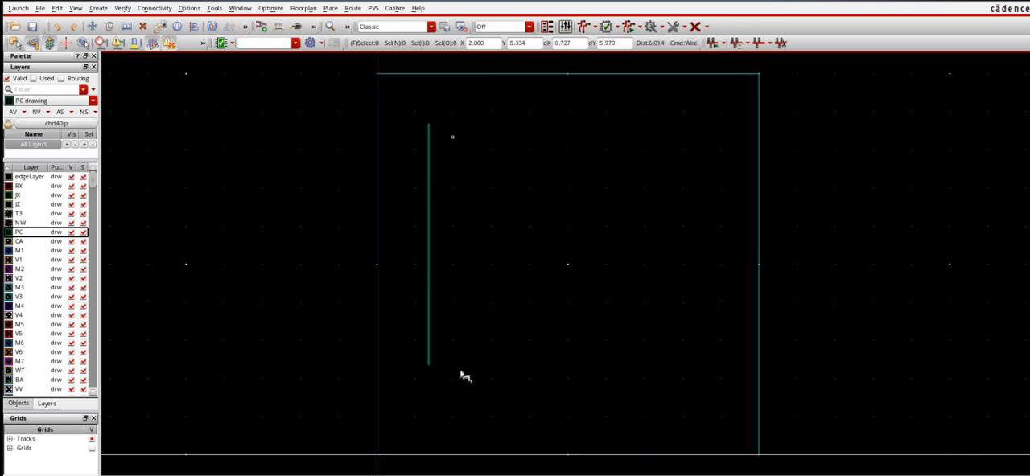
click(450, 124)
double_click(458, 356)
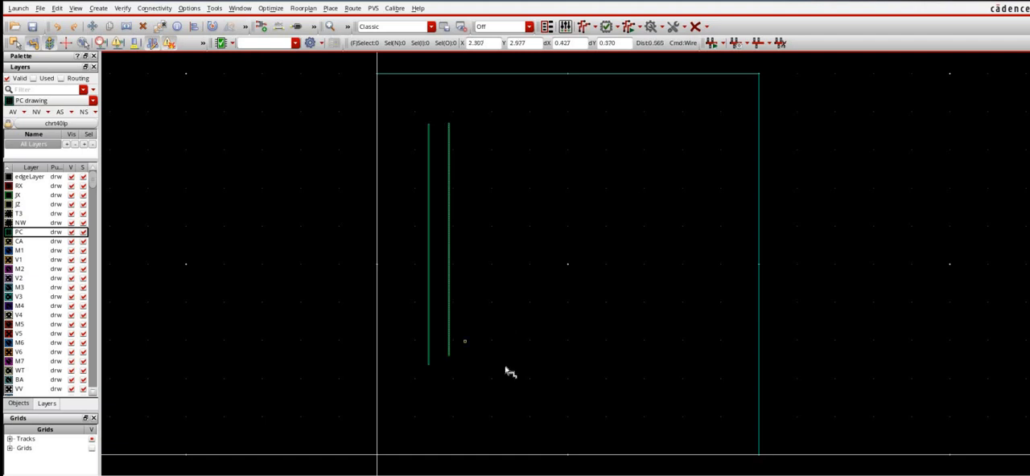
click(480, 127)
double_click(513, 160)
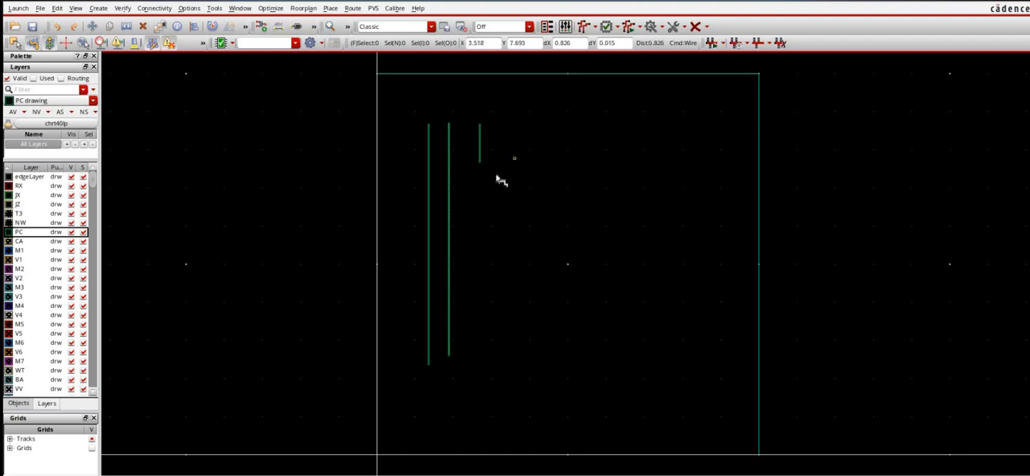
click(495, 369)
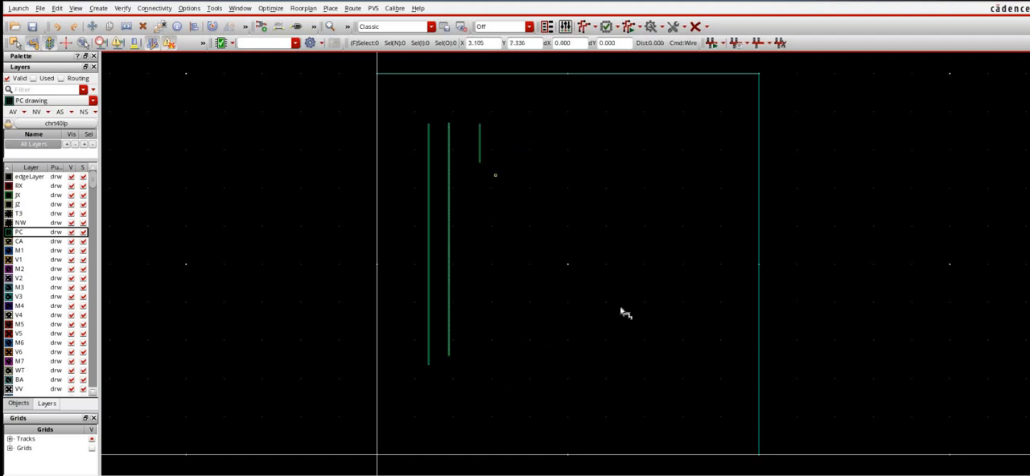
double_click(500, 382)
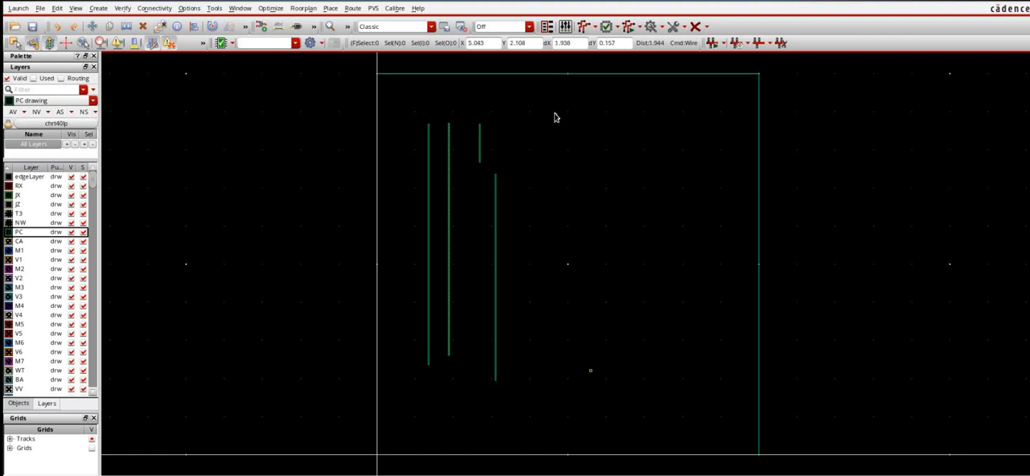
- Copy the group of four PC wires three times across the boundary's width, and clear the selection
drag(411, 109, 536, 406)
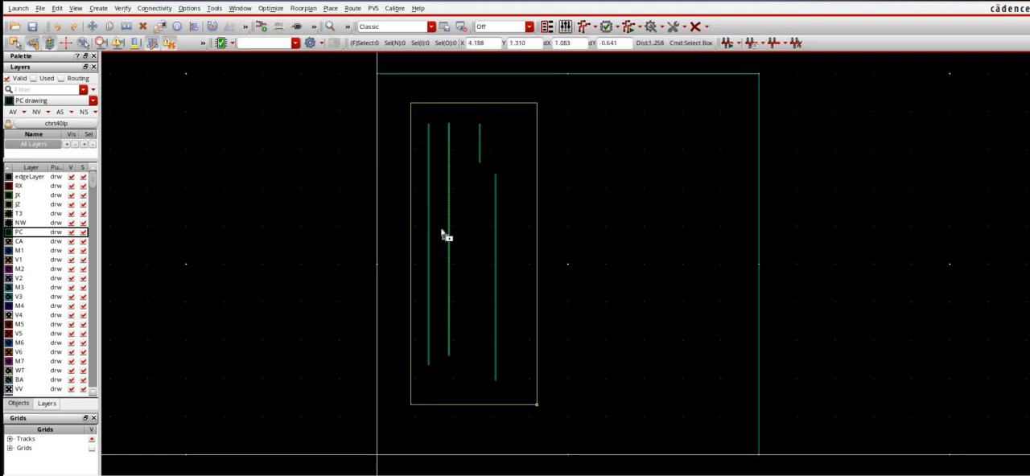
shift+drag(430, 229, 552, 227)
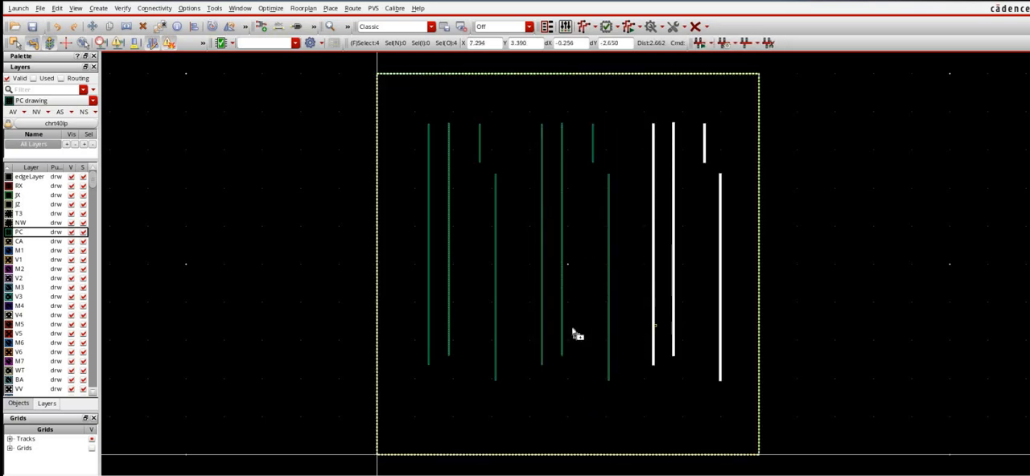
shift+drag(533, 326, 527, 324)
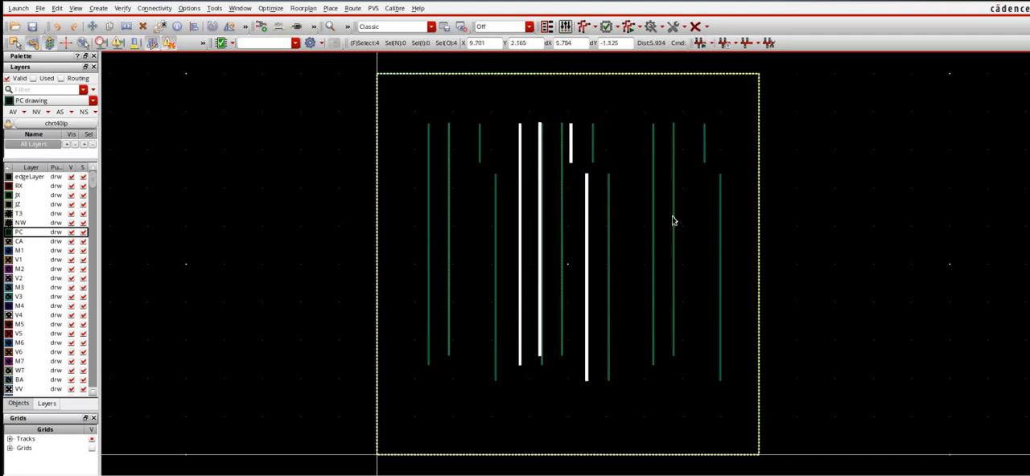
key(ctrl+d)
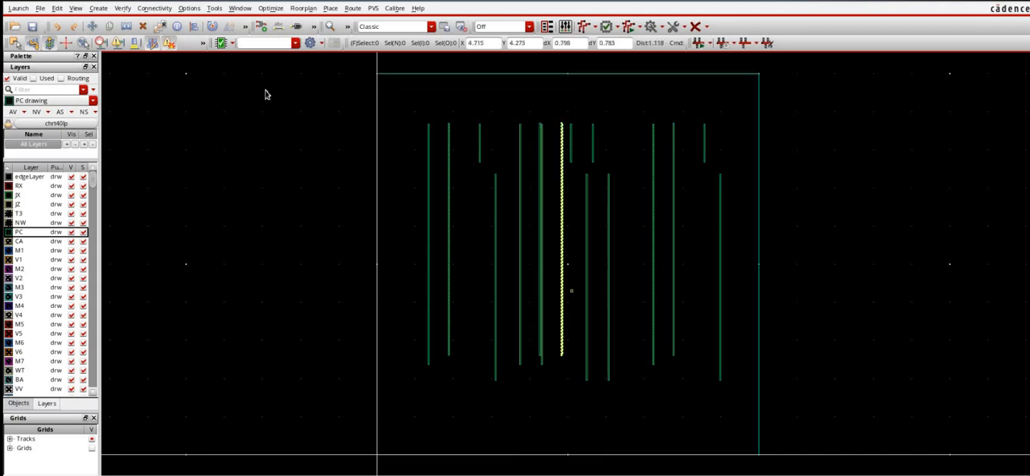
- Open the Area and Density Calculator and switch its layer choice from the typed layer list to a single layer
click(211, 8)
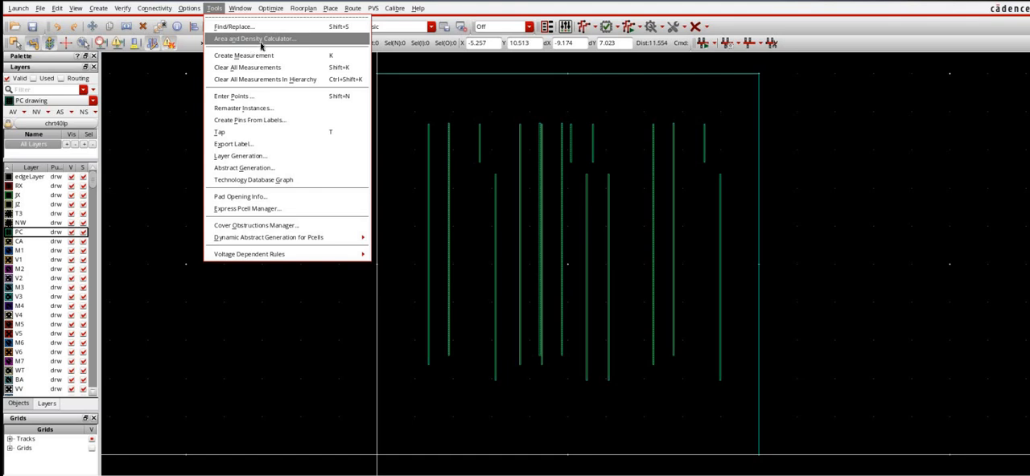
click(261, 46)
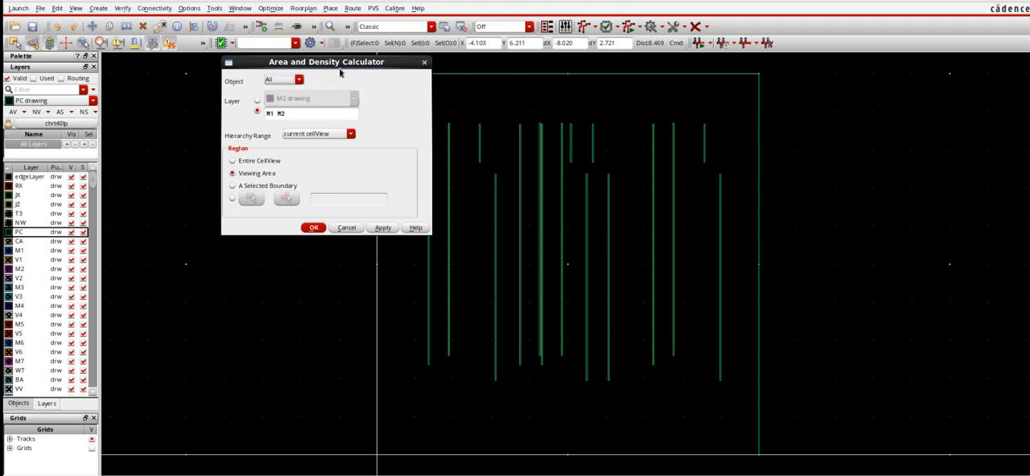
drag(288, 86, 269, 108)
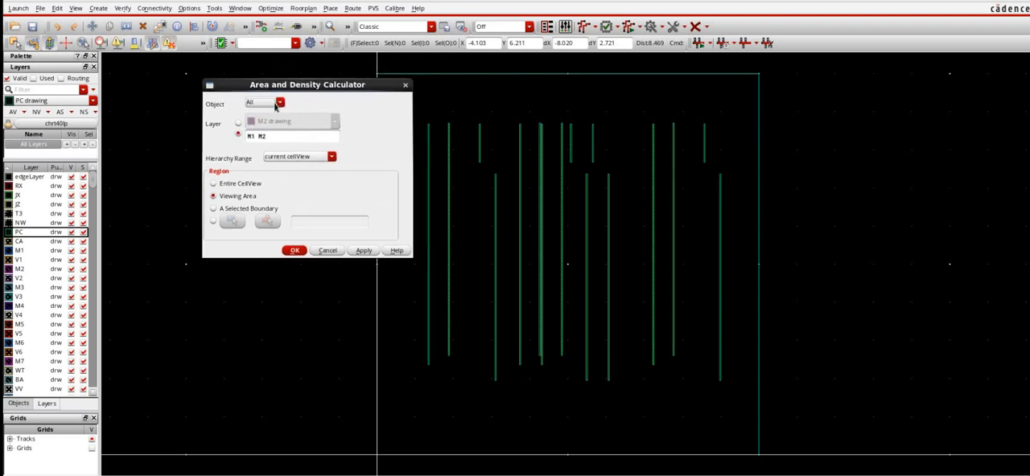
click(275, 102)
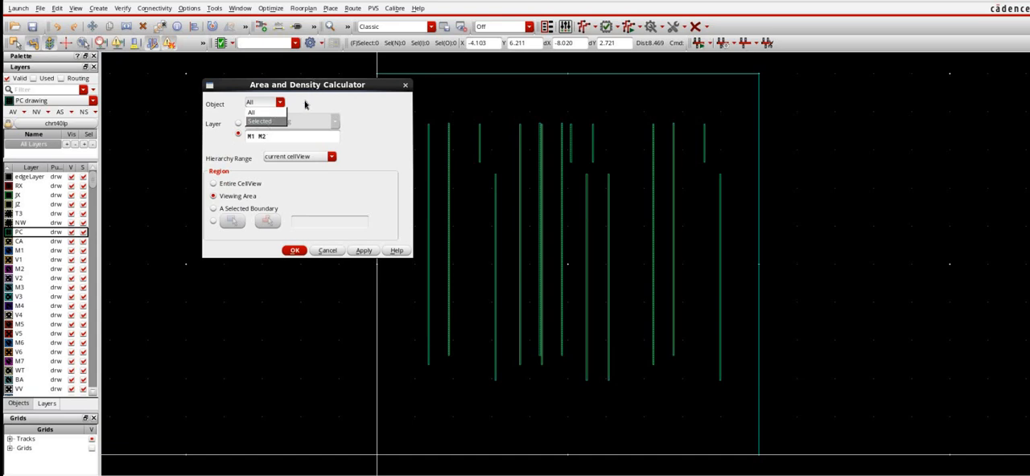
click(234, 127)
click(237, 122)
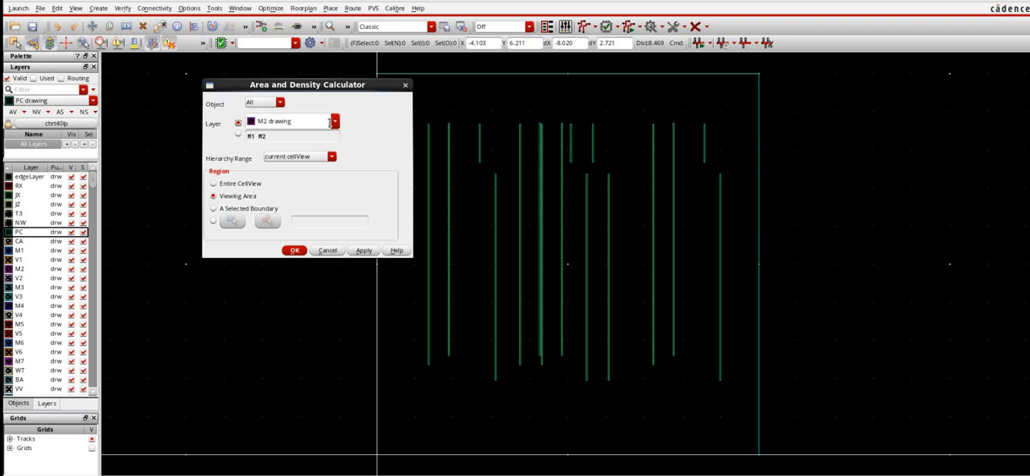
- Set the calculator's single layer to PC drawing
click(335, 123)
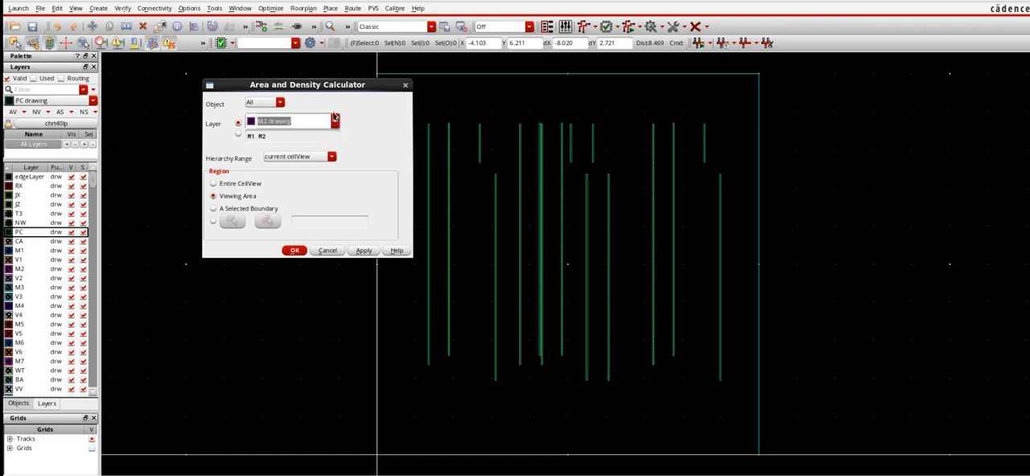
click(319, 117)
click(302, 137)
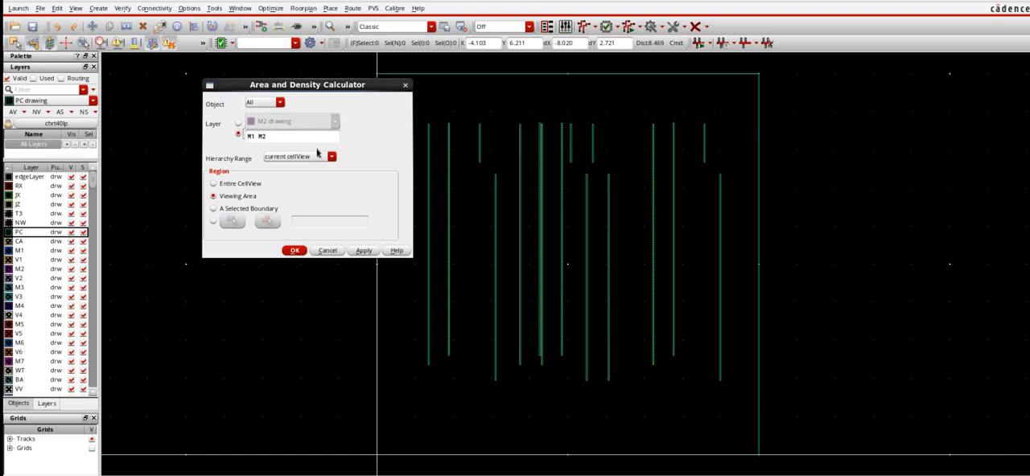
click(310, 125)
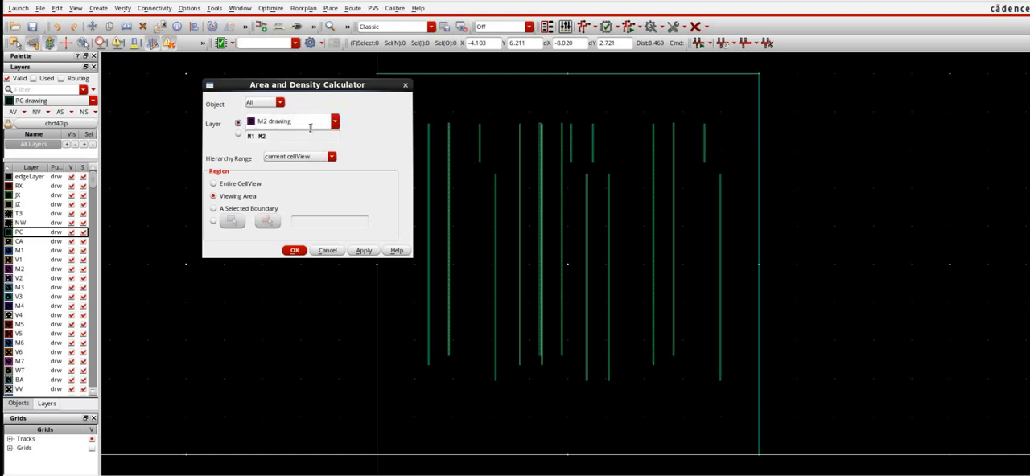
click(310, 129)
click(271, 123)
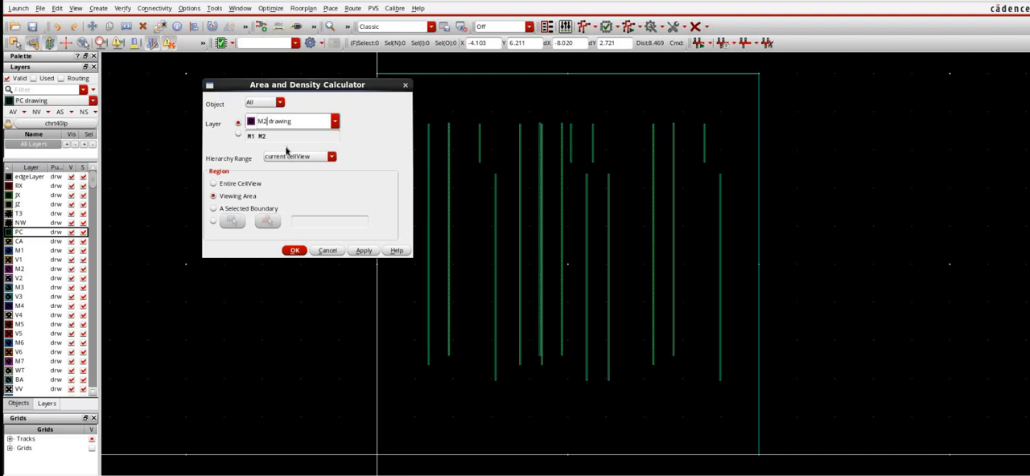
key(BackSpace)
key(BackSpace)
text(PC)
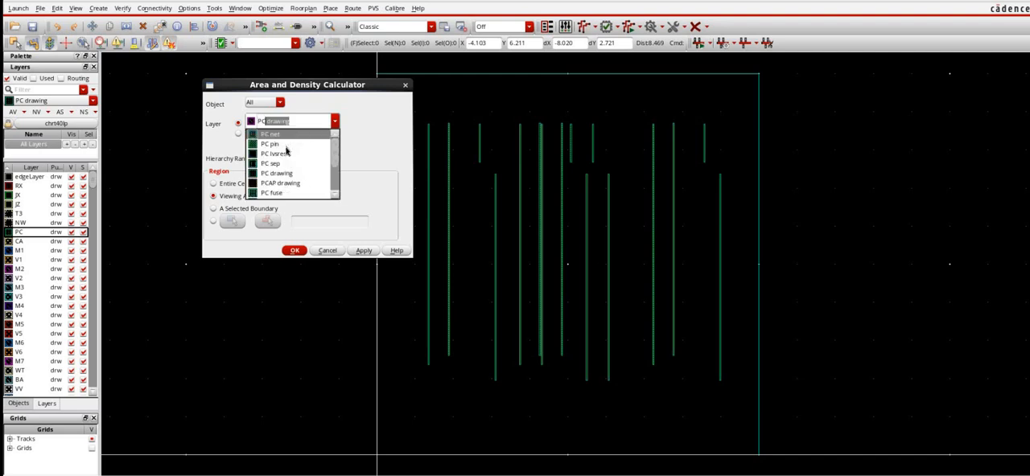
click(364, 128)
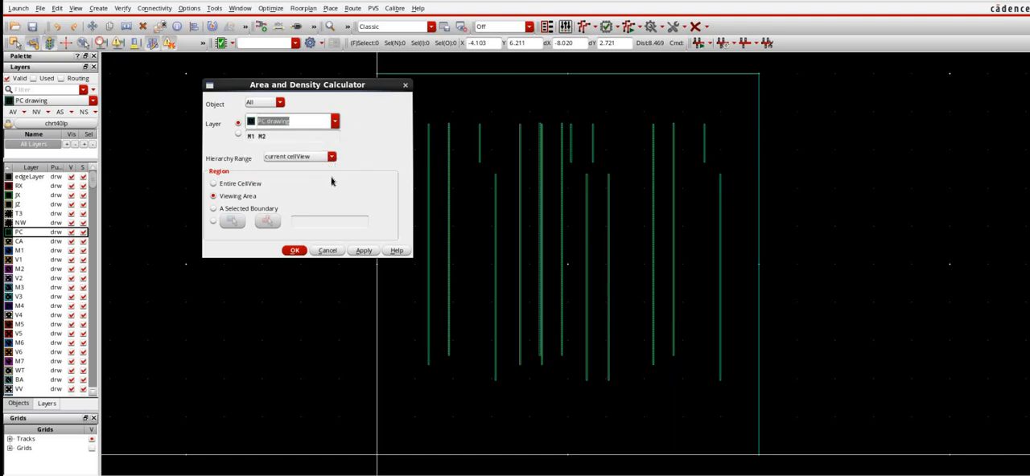
- Calculate the PC drawing area and density with the region set to Entire CellView, keeping the dialog open
click(330, 160)
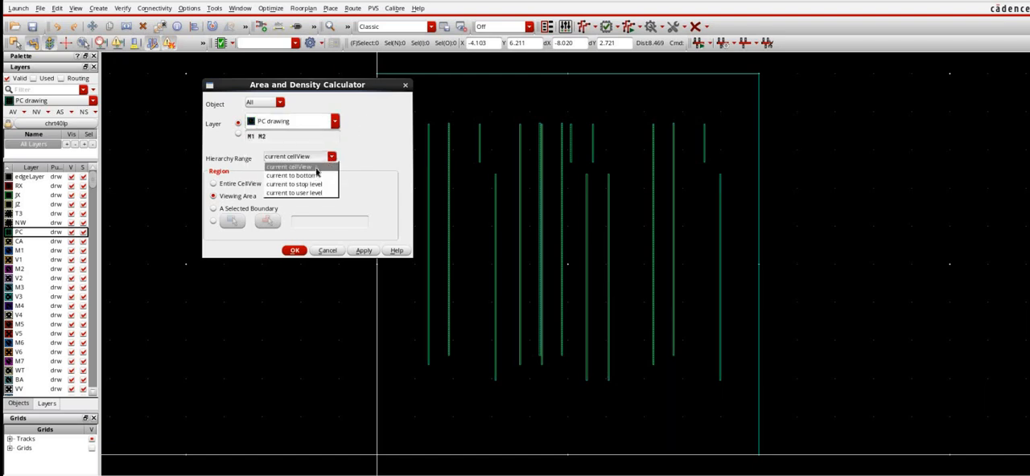
click(555, 179)
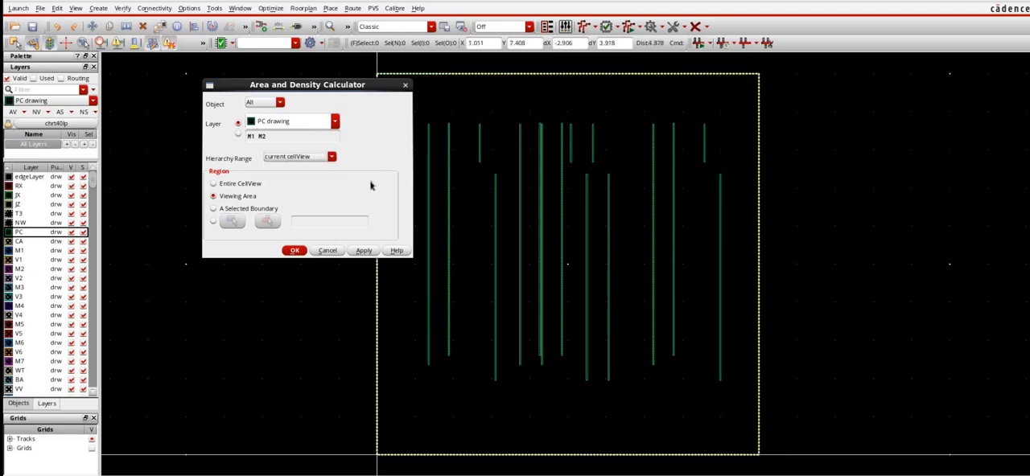
click(249, 182)
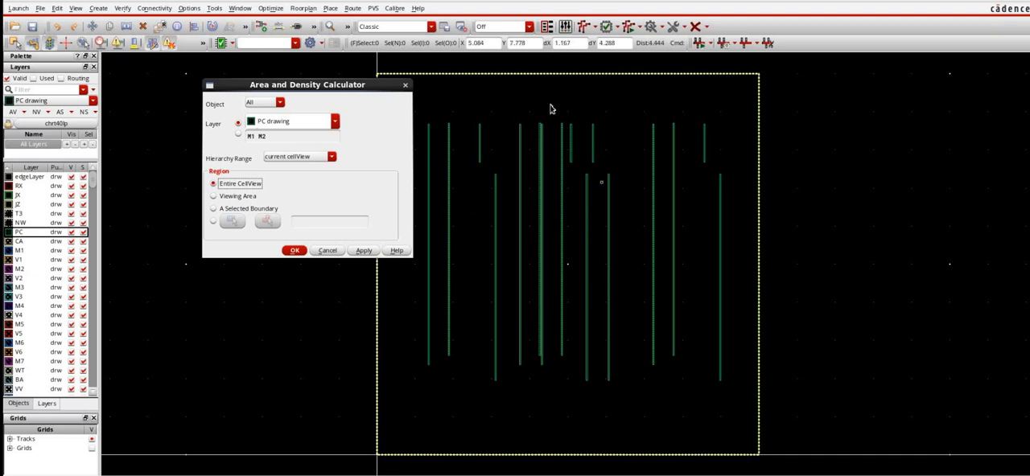
click(368, 251)
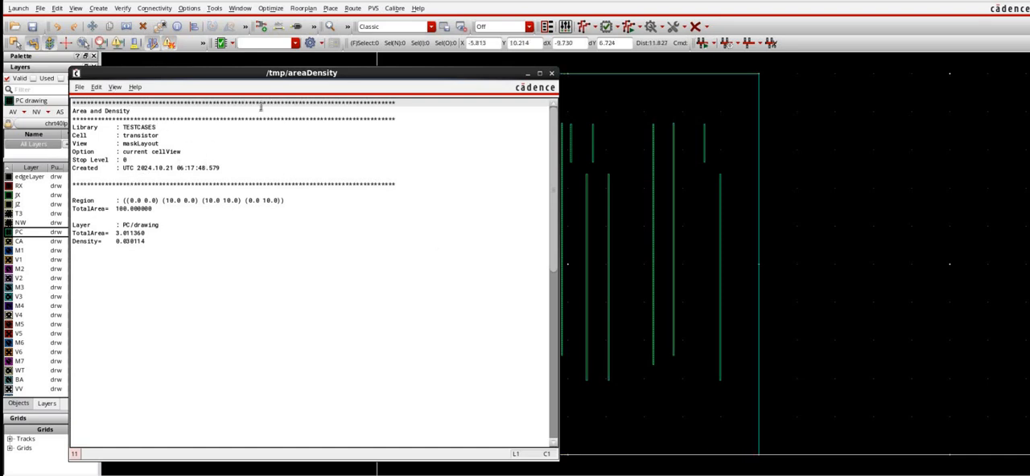
- Examine the PC layer's total area and density in the areaDensity report, and close the calculator and the report
drag(138, 73, 214, 67)
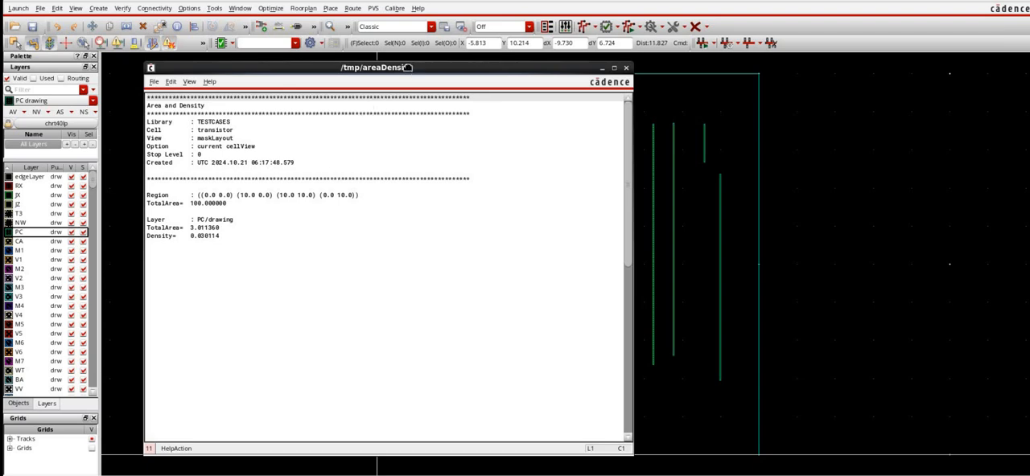
drag(585, 71, 519, 196)
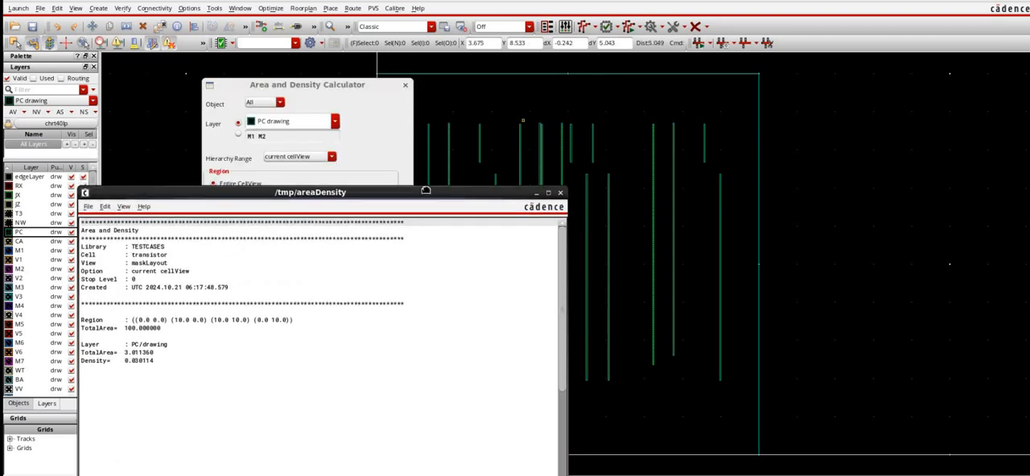
drag(426, 192, 509, 96)
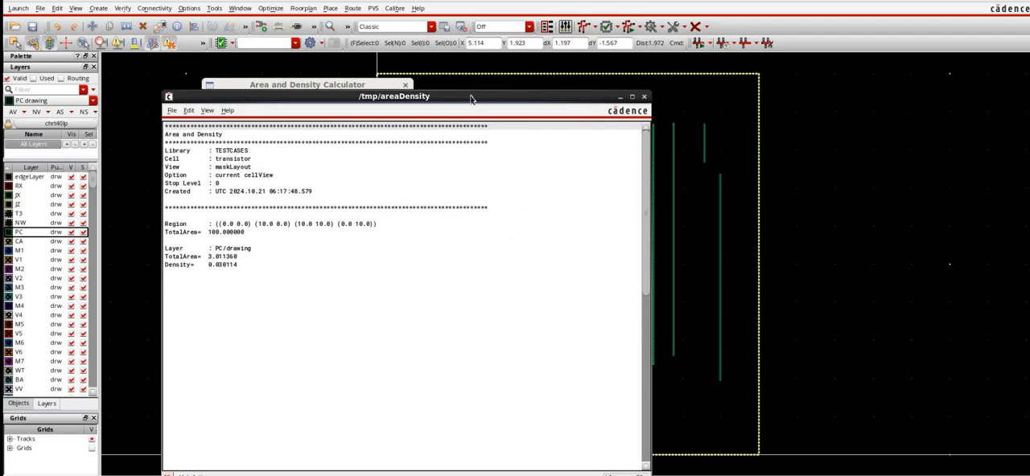
drag(474, 97, 728, 187)
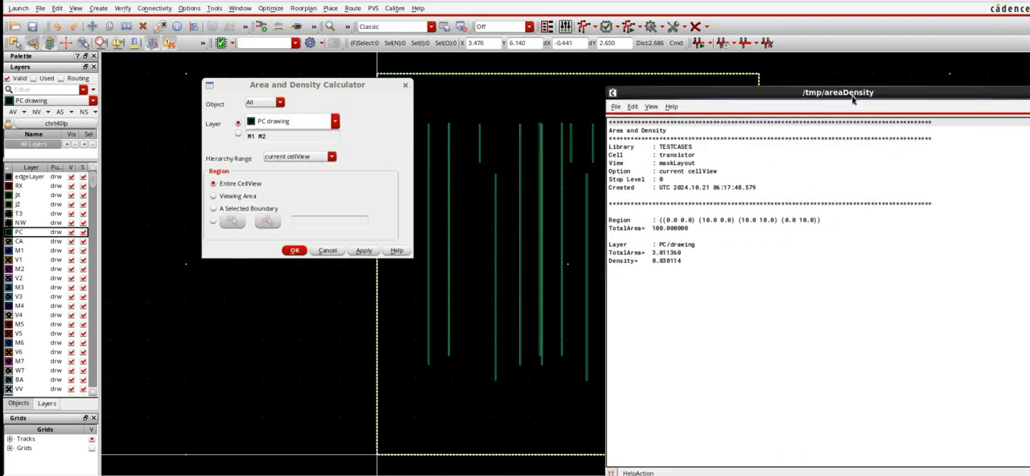
drag(842, 92, 691, 119)
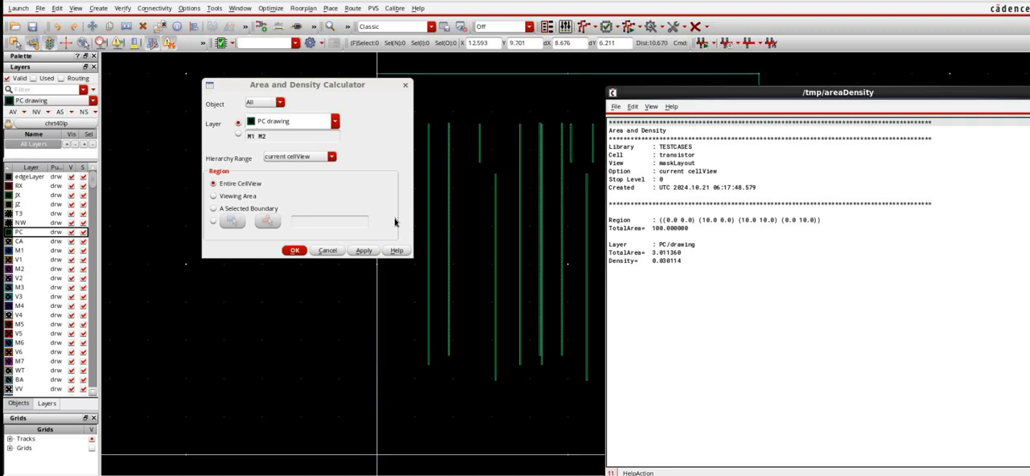
click(405, 89)
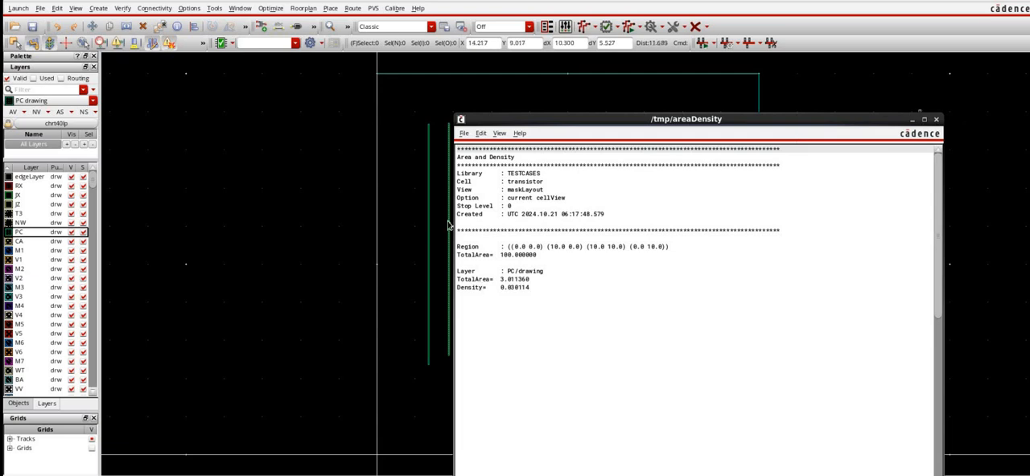
key(ctrl+w)
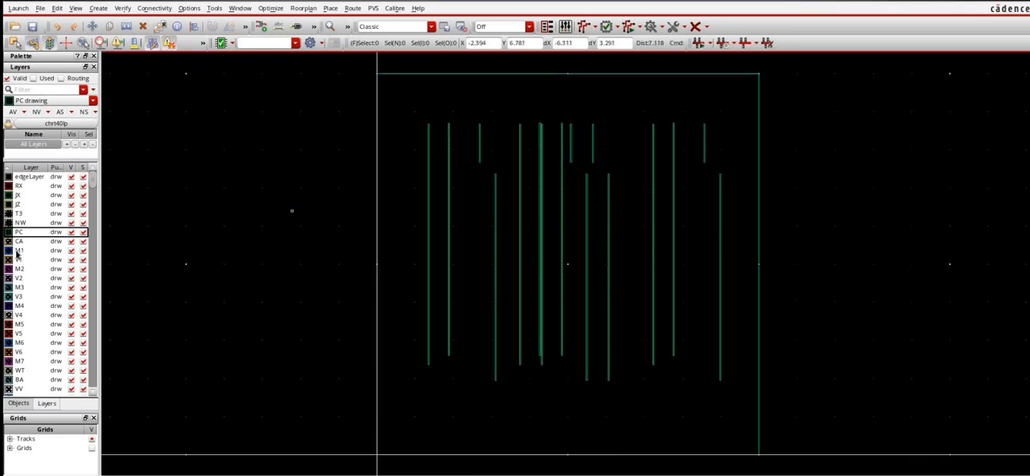
- Draw three vertical wires on M1 drawing, about 6.1, 4.3 and 4.7 units long, near the boundary's left edge
click(19, 250)
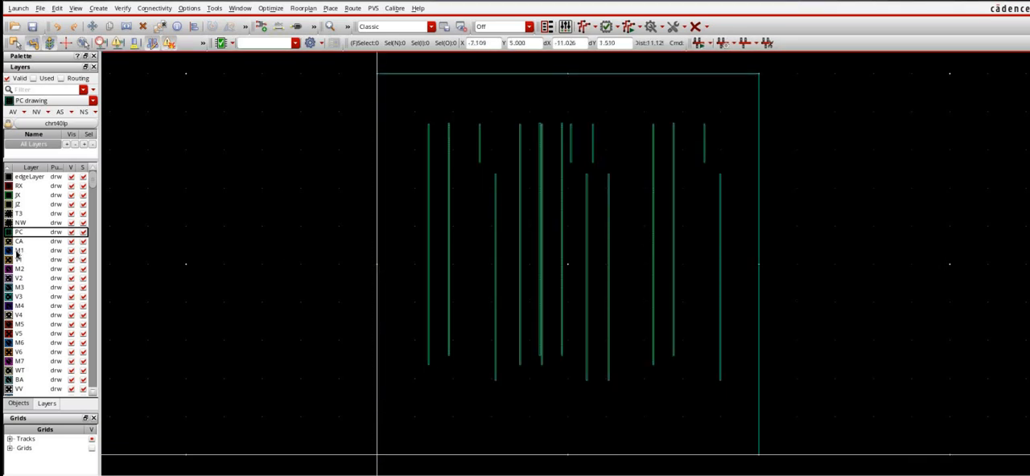
click(392, 273)
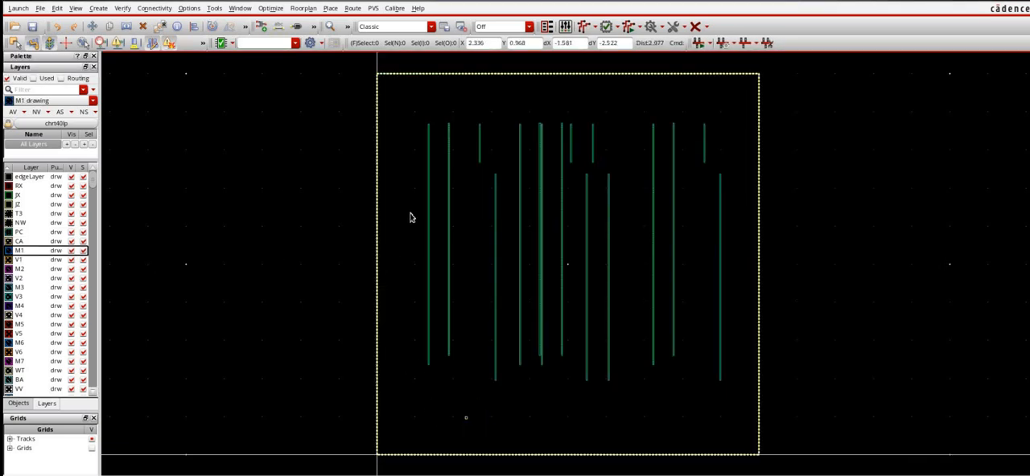
double_click(413, 435)
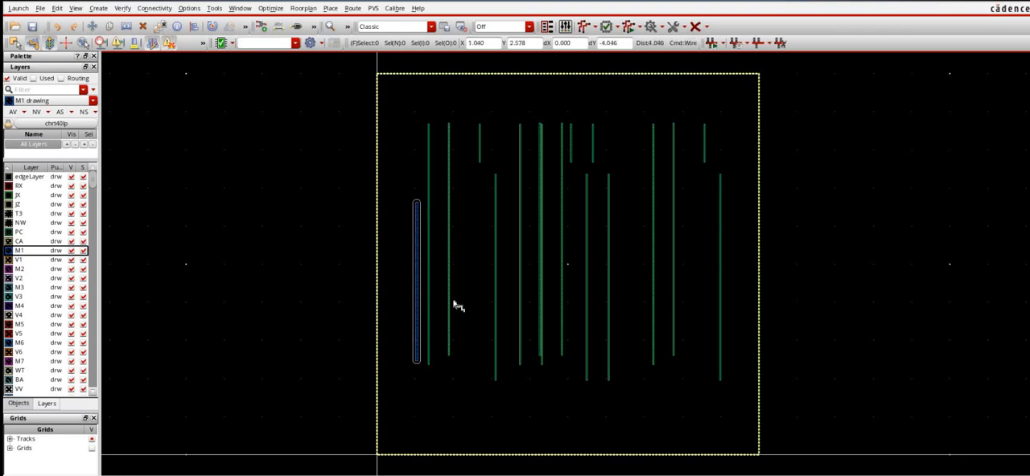
click(474, 217)
double_click(474, 376)
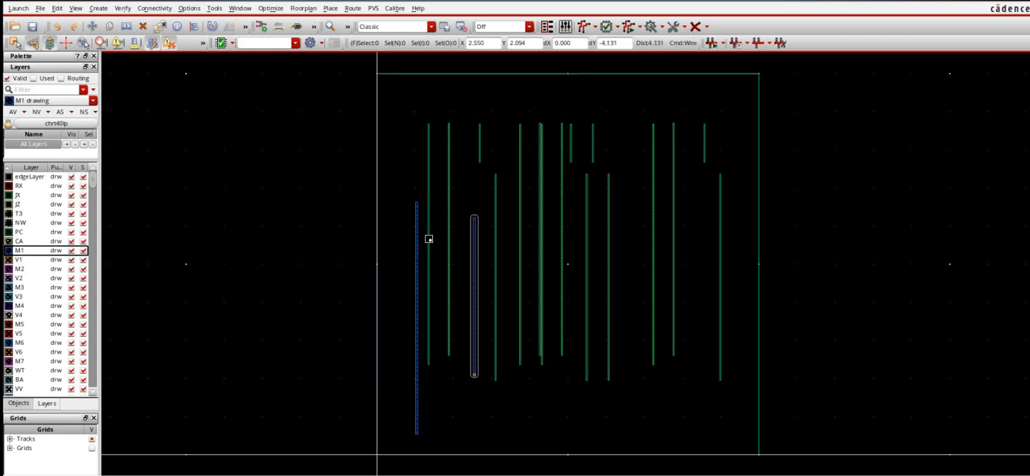
click(439, 235)
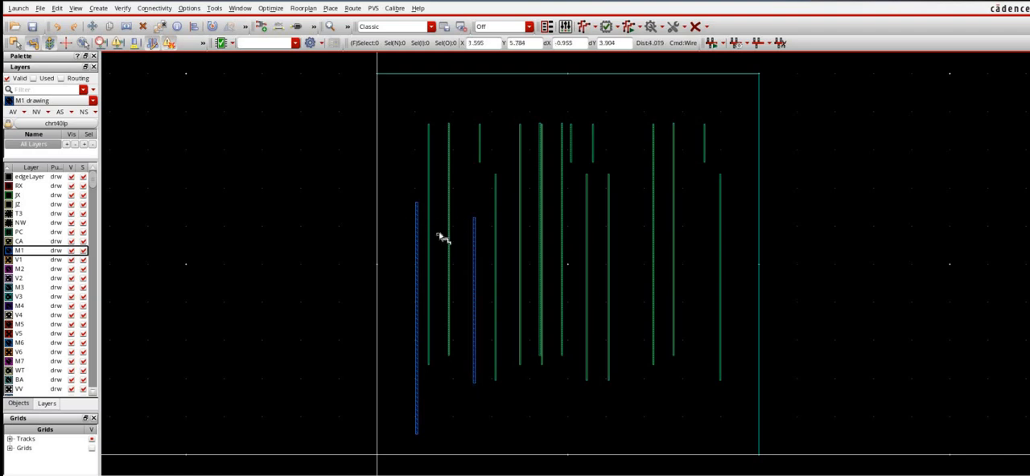
double_click(439, 412)
key(Escape)
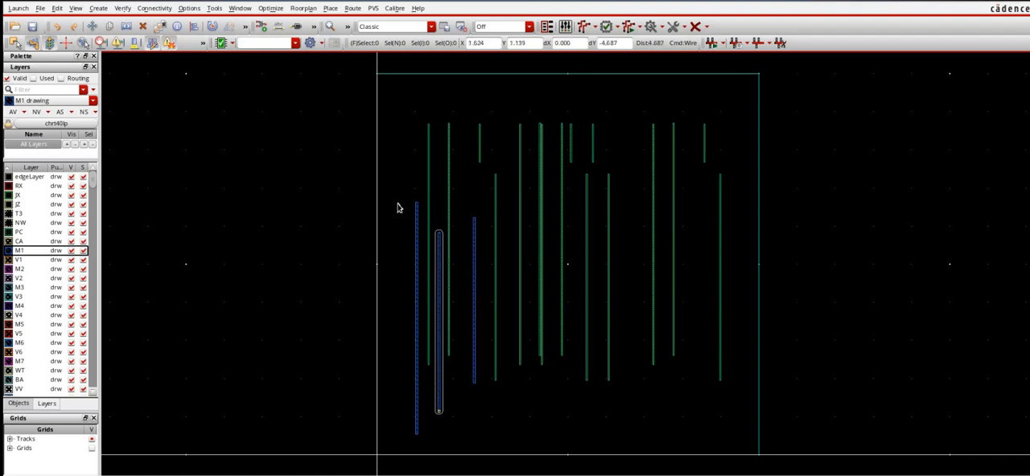
- Copy the three M1 wires rightward three times across the boundary, and dismiss the authentication dialog
drag(397, 202, 492, 448)
key(c)
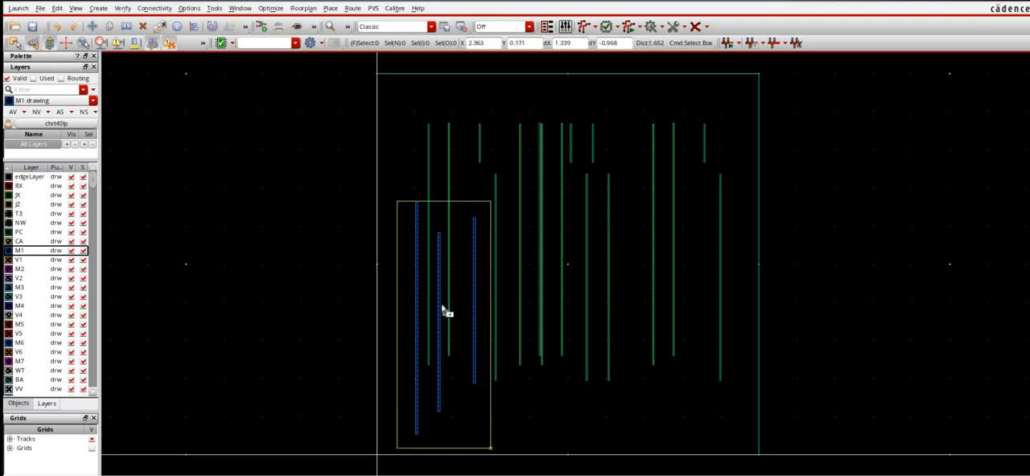
click(440, 305)
click(516, 305)
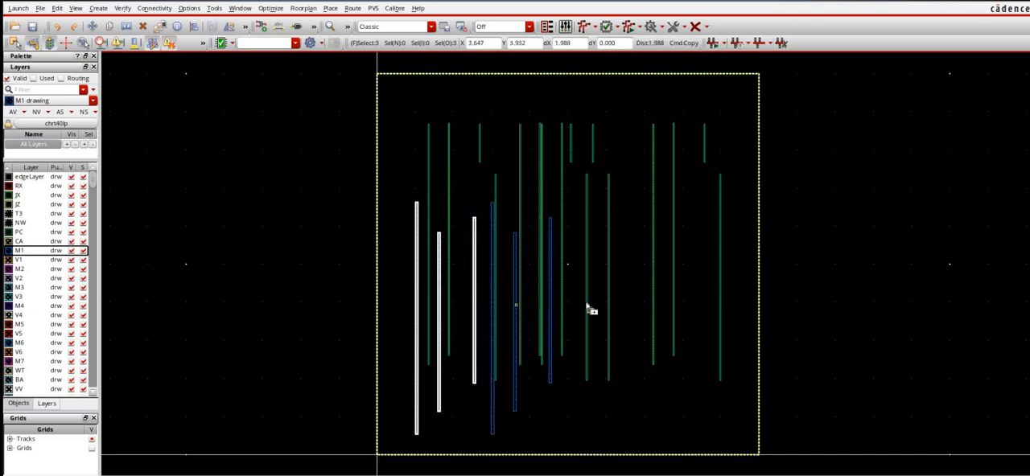
click(671, 324)
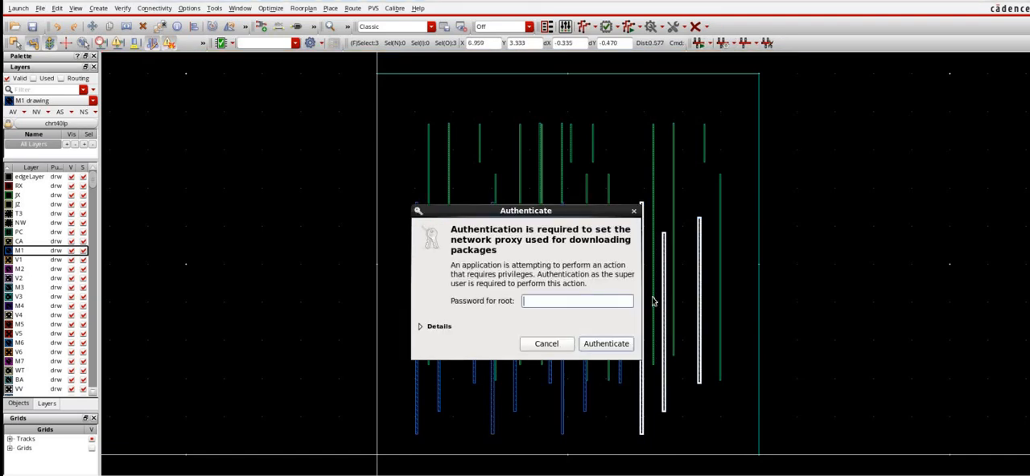
key(Escape)
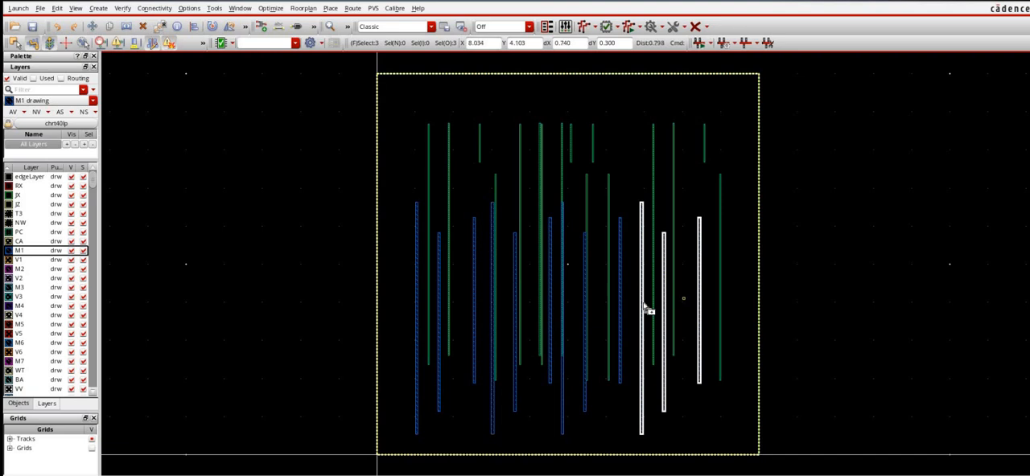
- Place two more copies of the three-wire M1 group, one in the right half and one just left of the original wires
key(c)
click(653, 304)
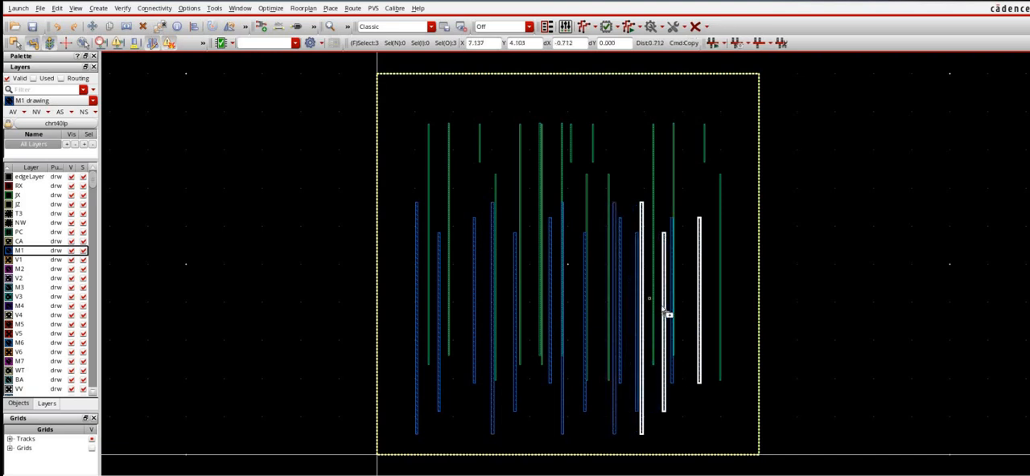
click(671, 313)
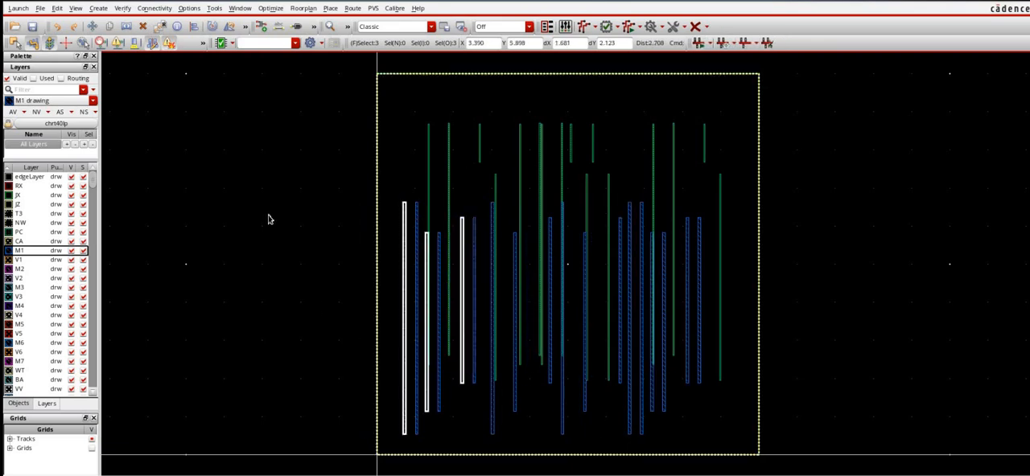
key(Escape)
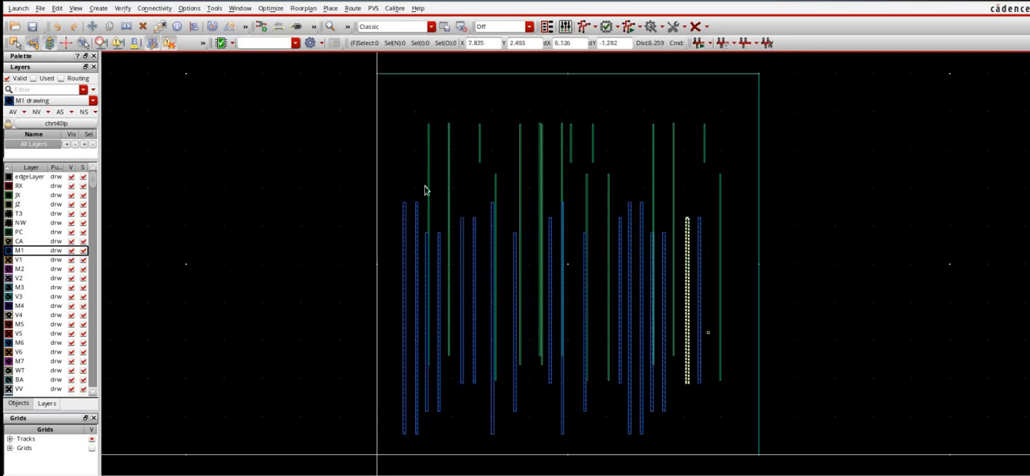
- Select all the M1 wires and open the Area and Density Calculator with its object scope set to Selected
mouse_move(392, 185)
mouse_down()
mouse_move(650, 408)
mouse_move(711, 447)
mouse_move(744, 435)
mouse_up()
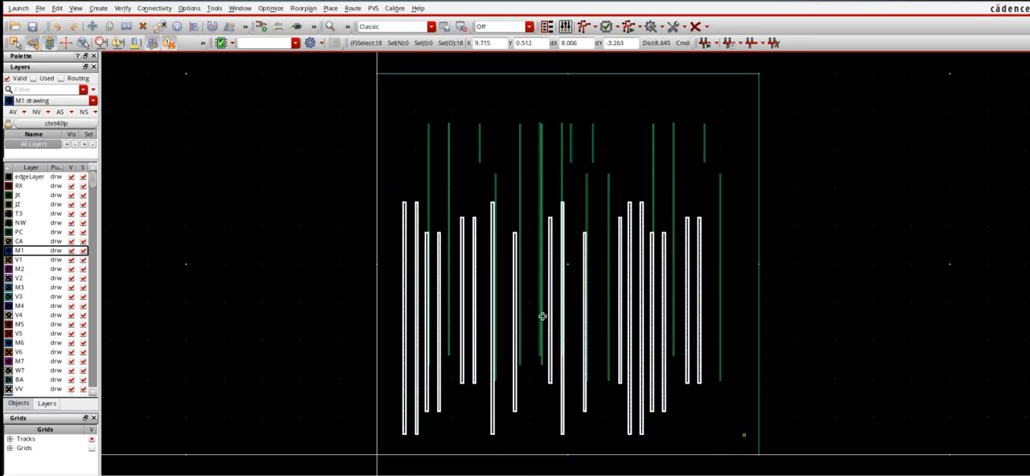
click(214, 8)
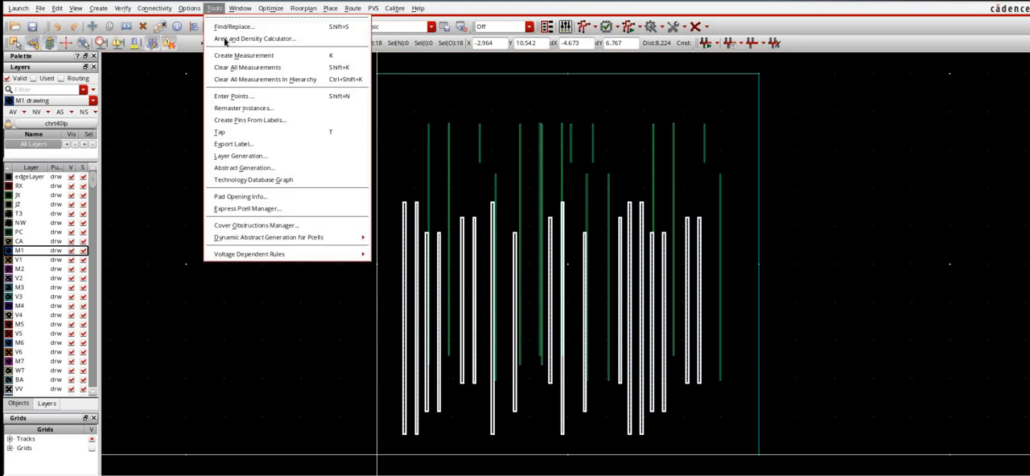
click(225, 38)
click(282, 105)
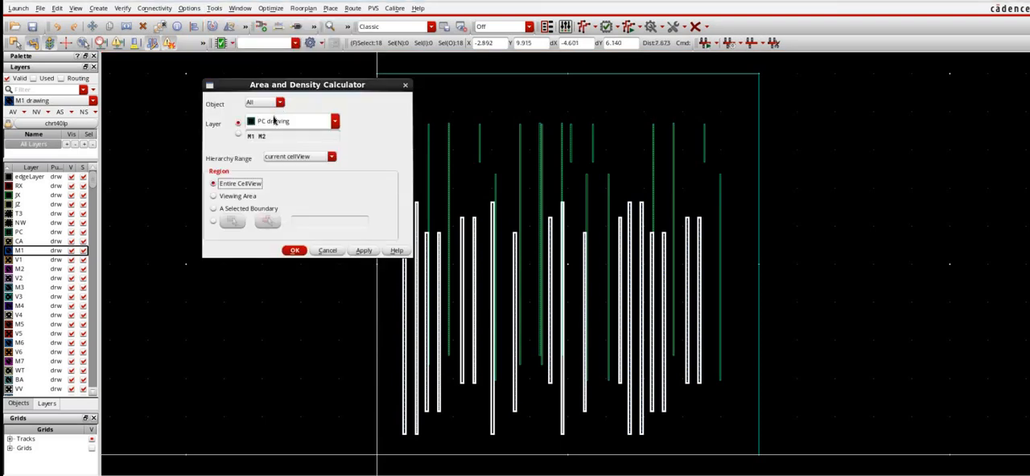
click(272, 129)
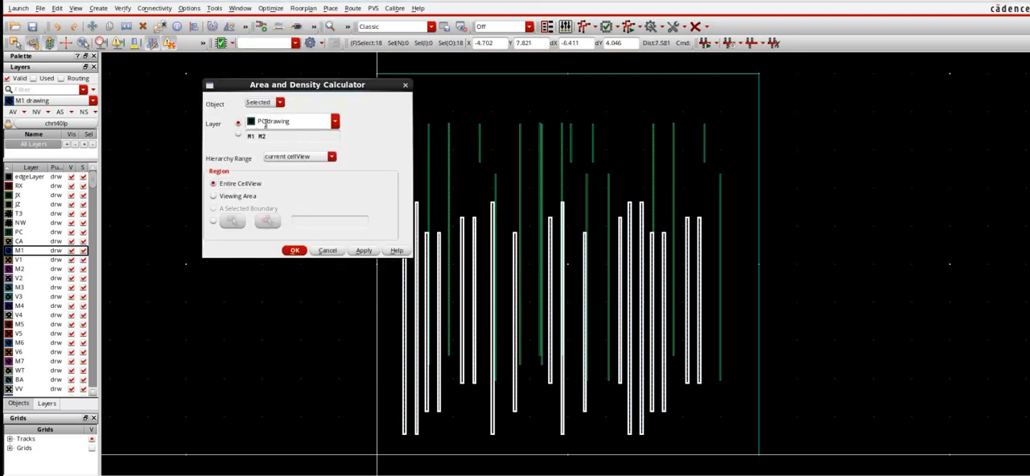
- Calculate the selected wires' area and density on M1 drawing, and close the report and the calculator
triple_click(314, 121)
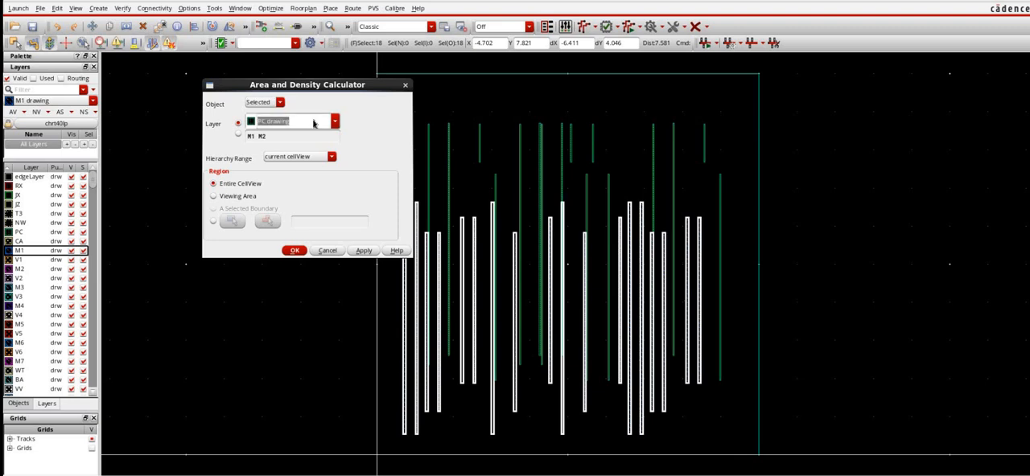
text(M1 net)
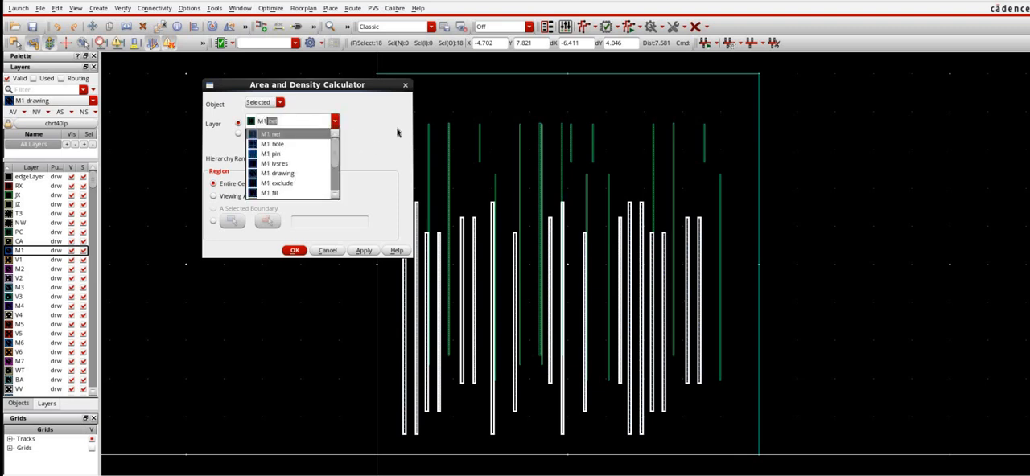
click(330, 212)
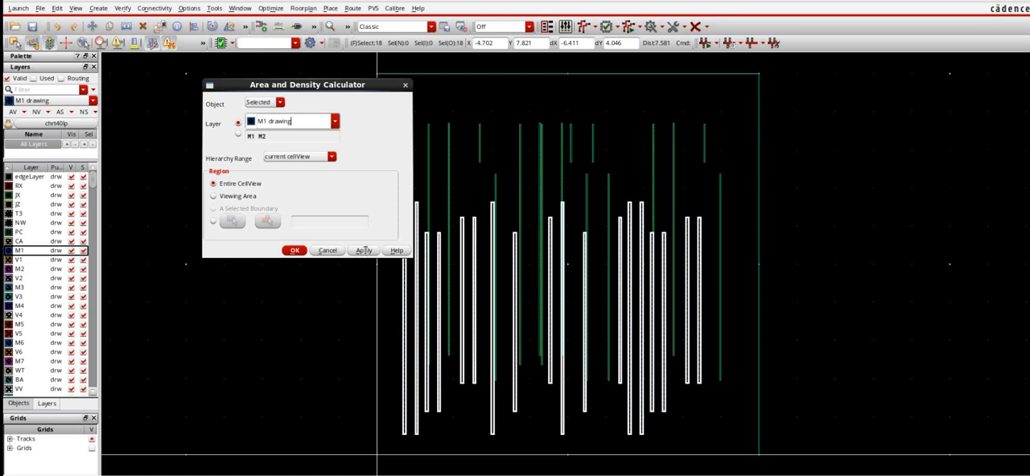
click(364, 251)
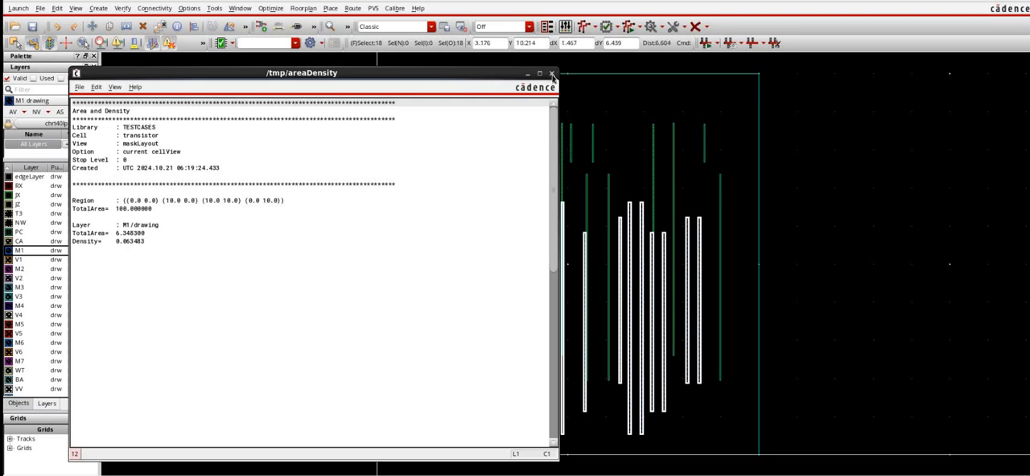
key(ctrl+w)
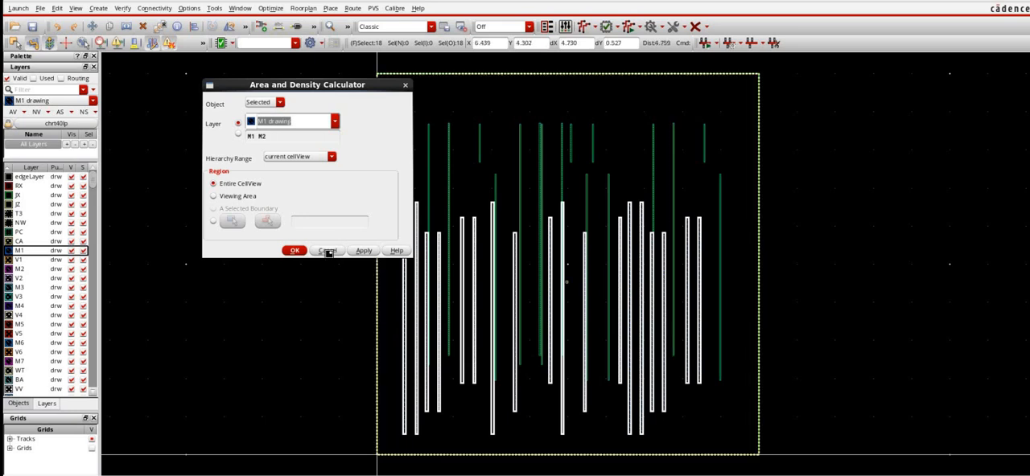
click(328, 253)
- Copy all the selected M1 wires, rotated 90 degrees to horizontal, across the middle of the boundary
key(c)
click(585, 328)
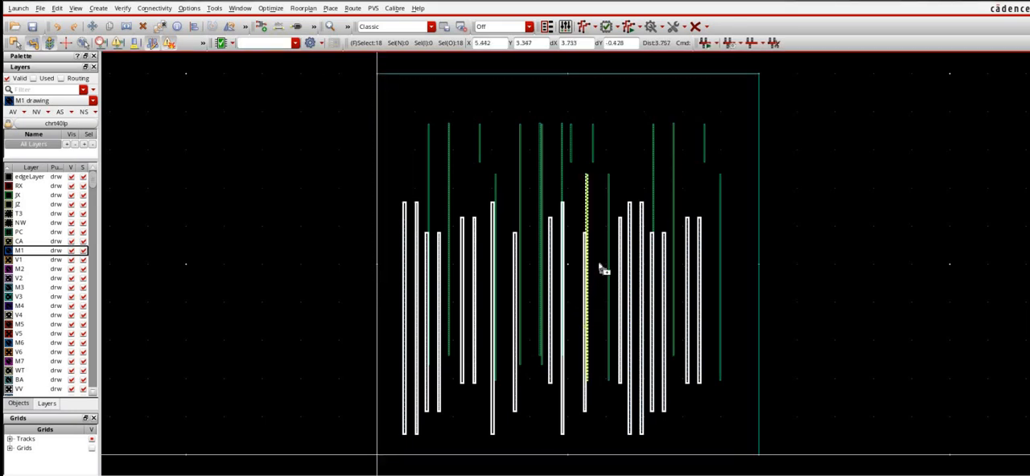
right_click(606, 238)
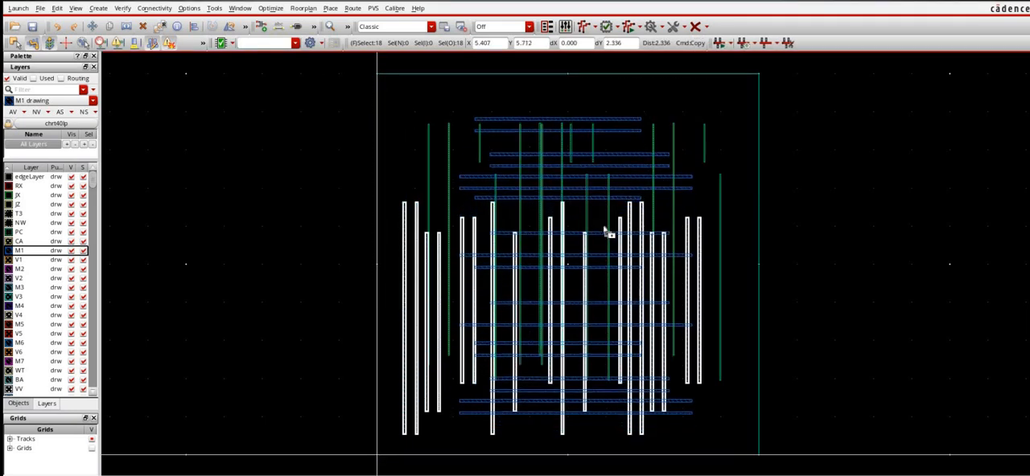
click(598, 281)
- Change the layer of all 18 horizontal wires to M2 drawing in their shared properties
key(q)
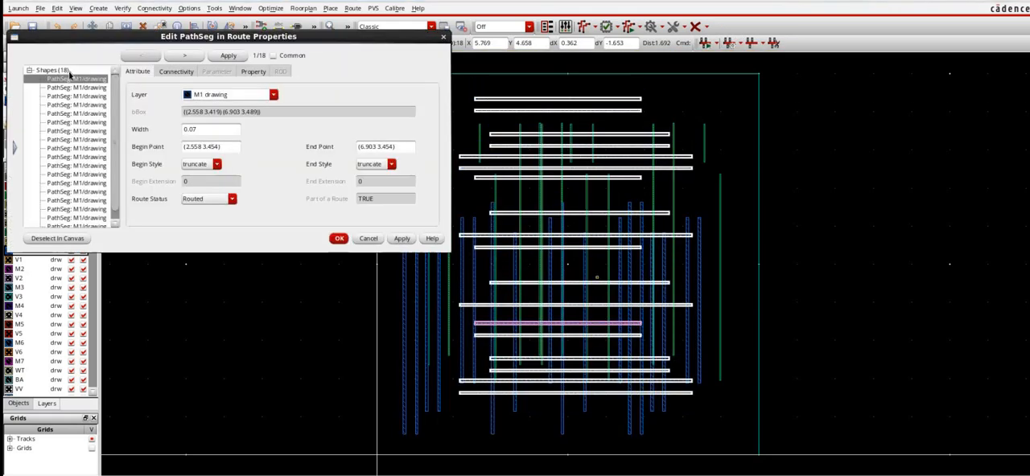
click(53, 70)
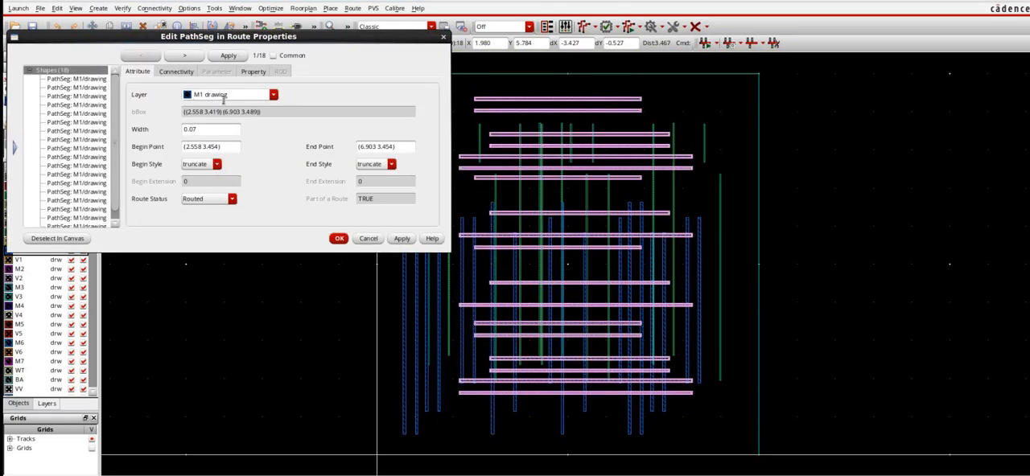
triple_click(203, 95)
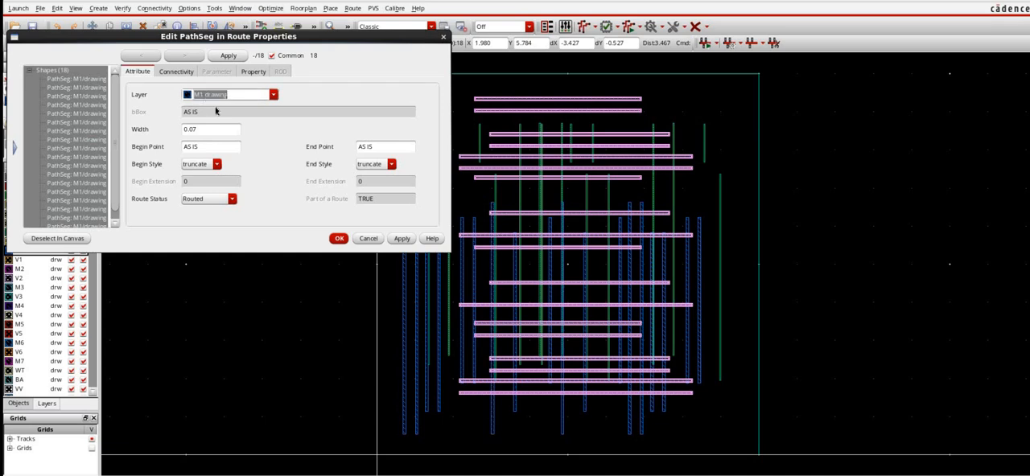
key(ctrl+Left)
key(BackSpace)
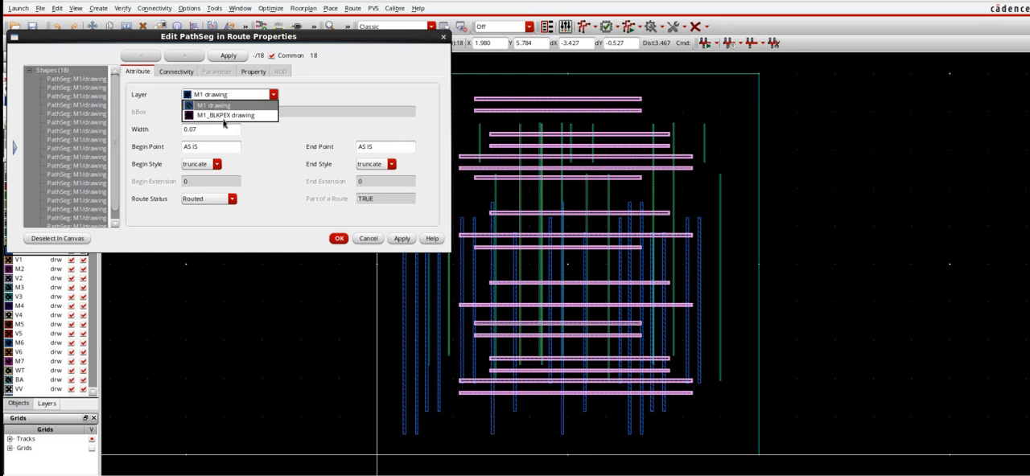
click(224, 120)
click(234, 94)
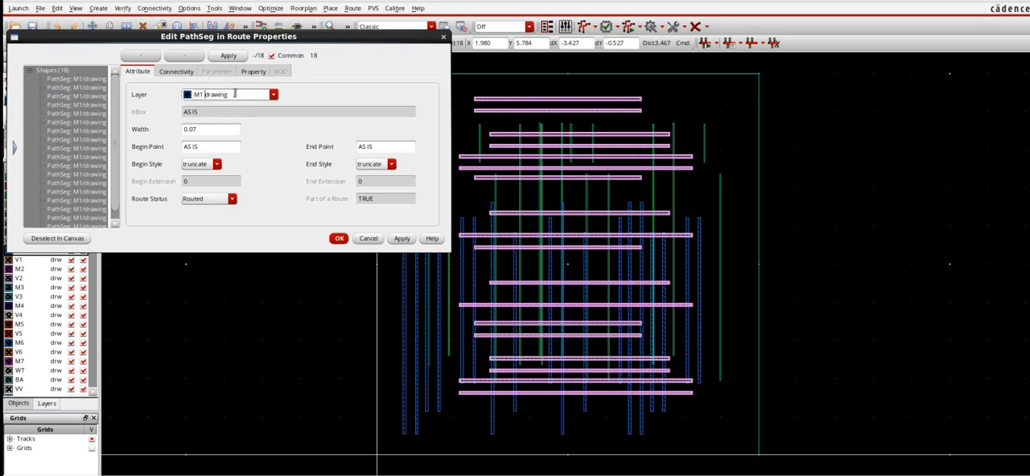
key(BackSpace)
text(2)
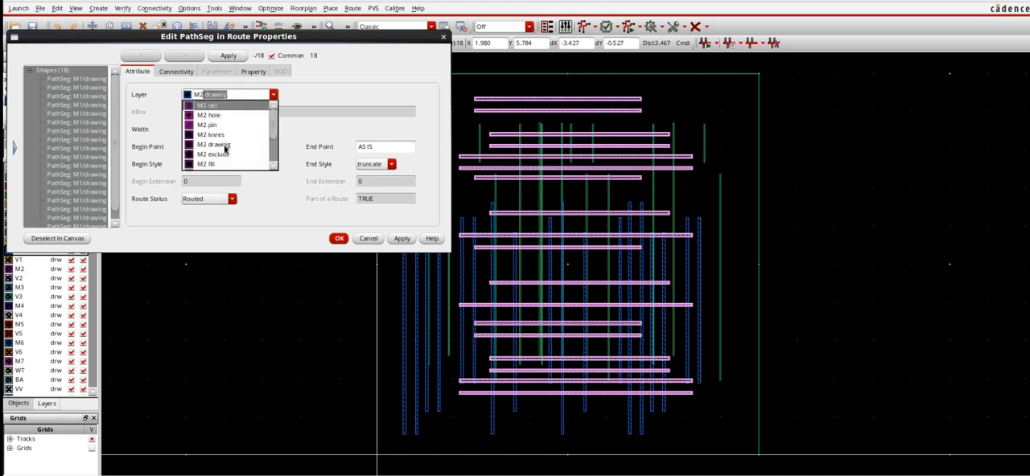
key(Return)
click(404, 240)
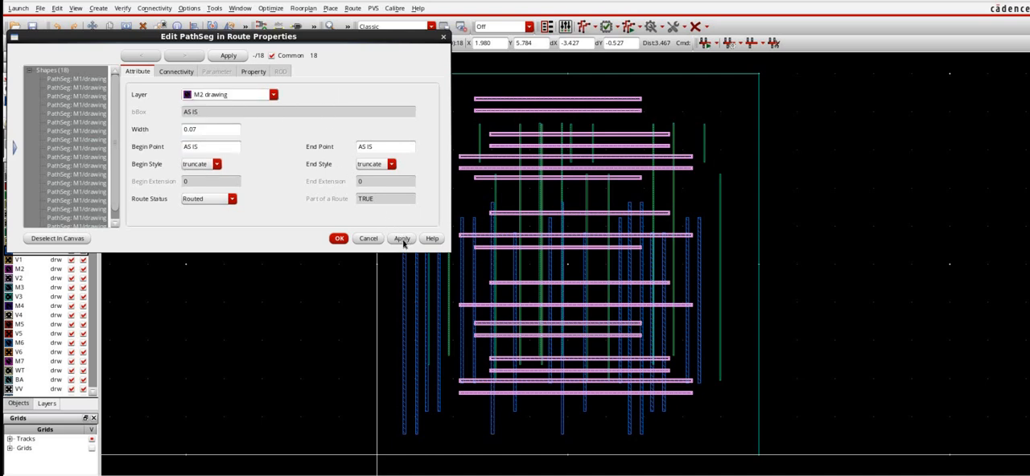
click(339, 239)
- Select the lower eleven horizontal M2 wires and place a copy rotated 90 degrees in the right half of the boundary
drag(419, 74, 705, 199)
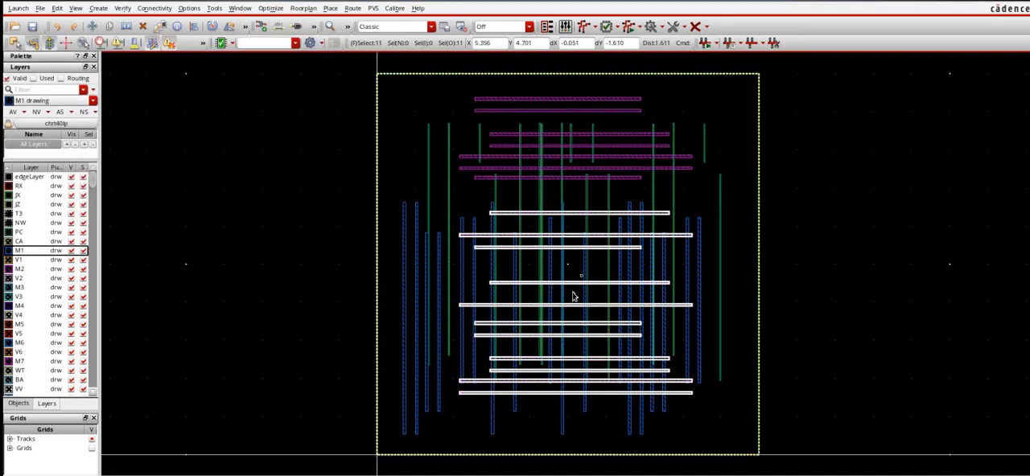
key(c)
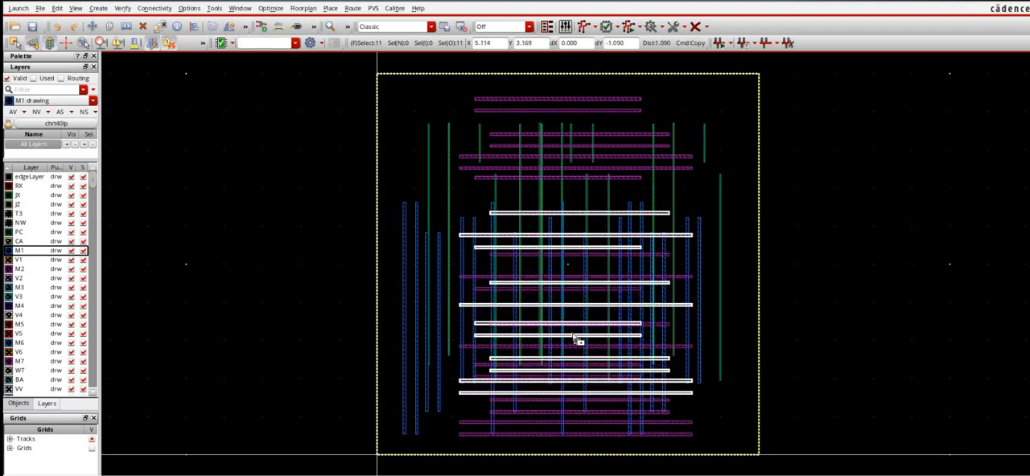
right_click(572, 336)
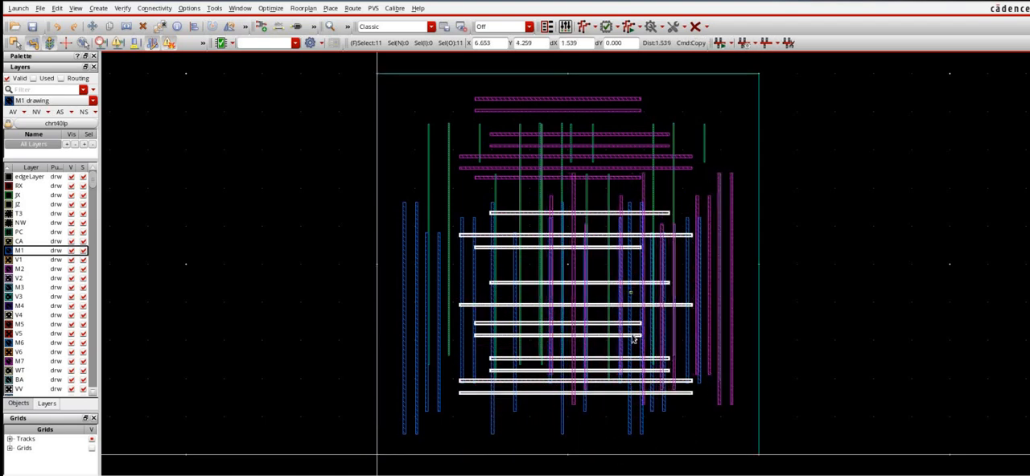
click(612, 339)
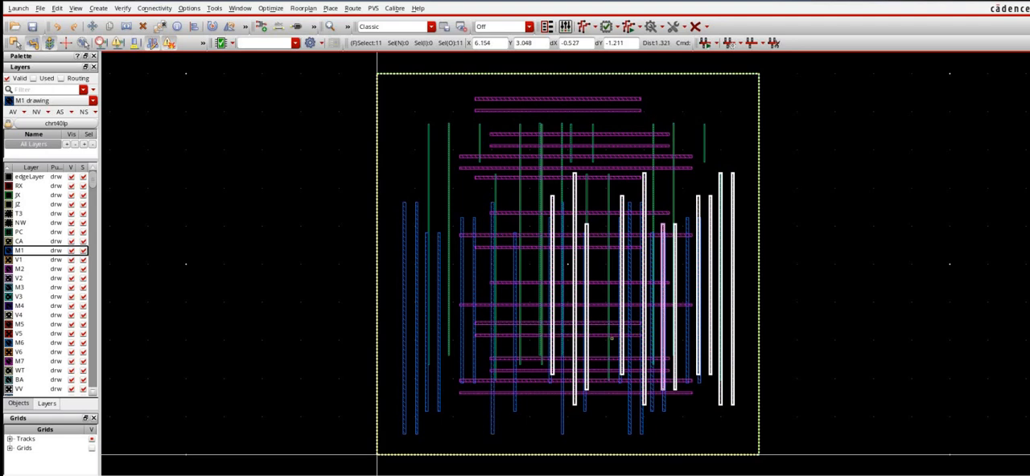
- Change the layer of the eleven selected vertical wires to M3 drawing in their shared properties, and clear the selection
key(q)
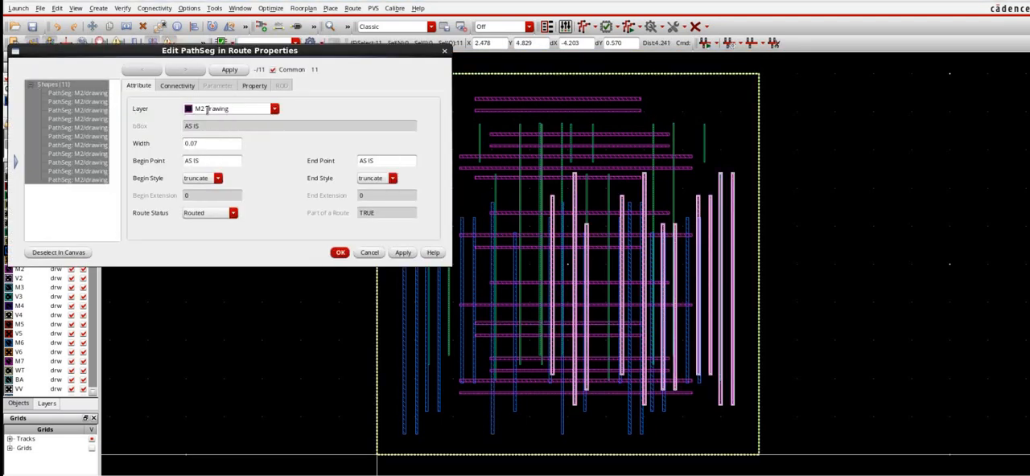
click(208, 106)
text(M3)
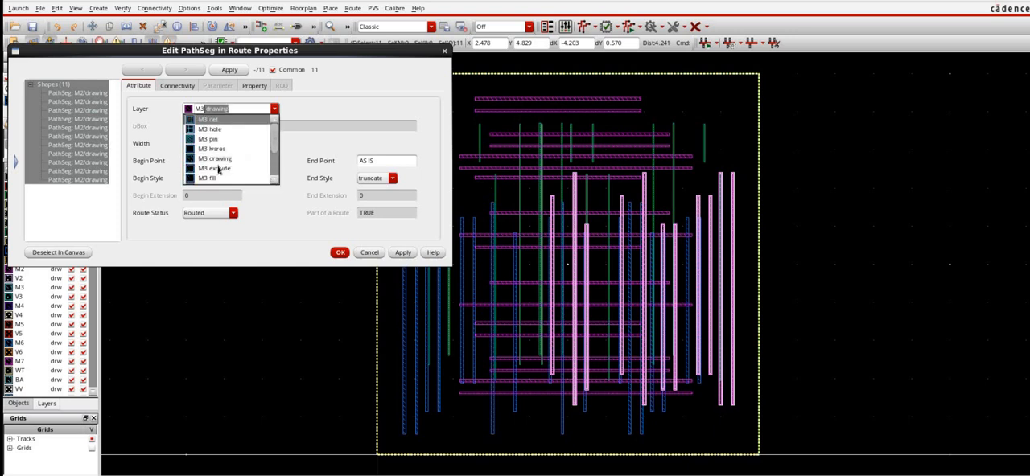
key(Return)
click(409, 252)
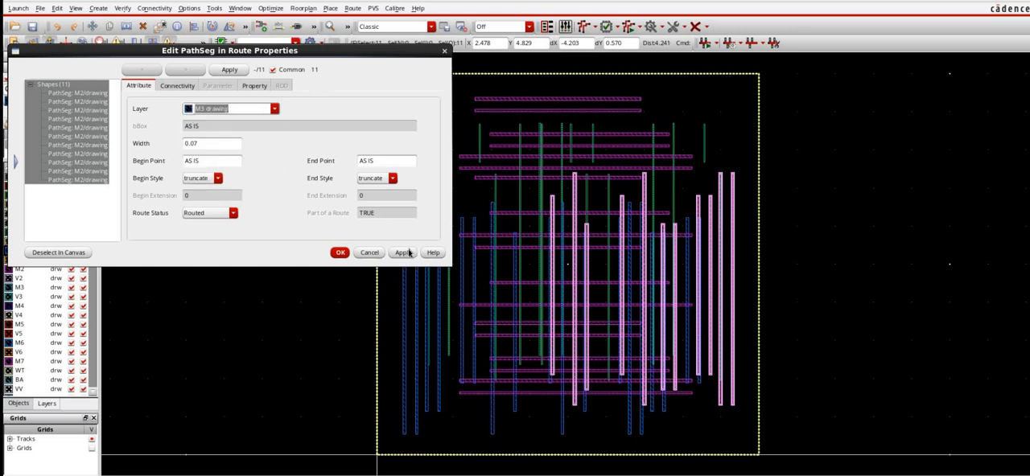
click(341, 253)
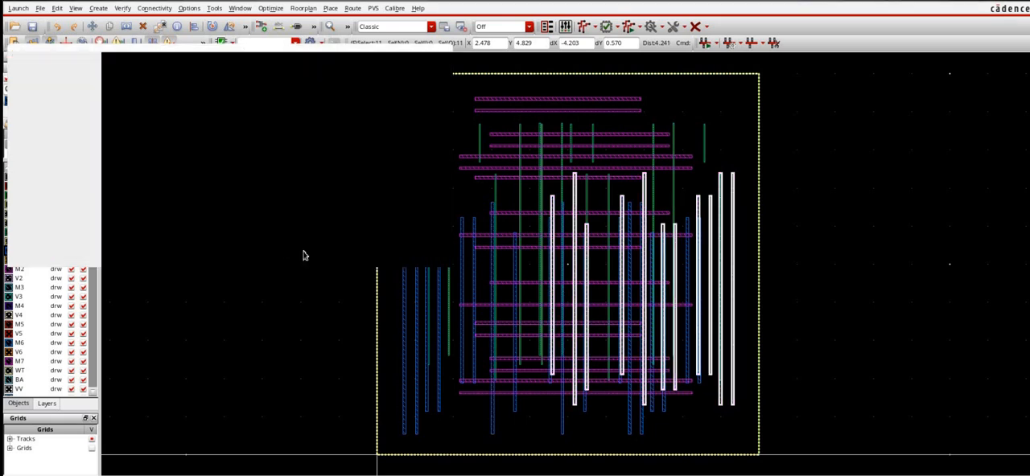
key(ctrl+d)
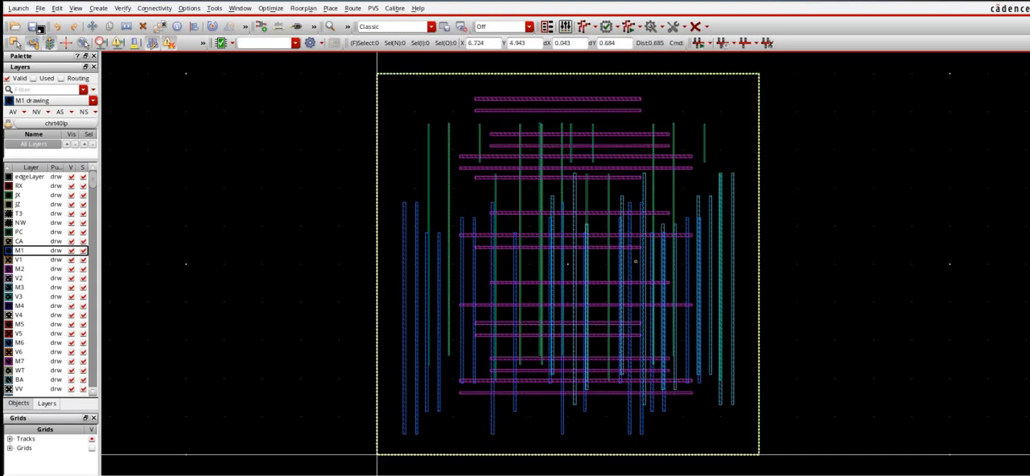
- Calculate the area and density of all objects on layers PC, M1, M2 and M3 for the entire cellview, and close the report
click(214, 8)
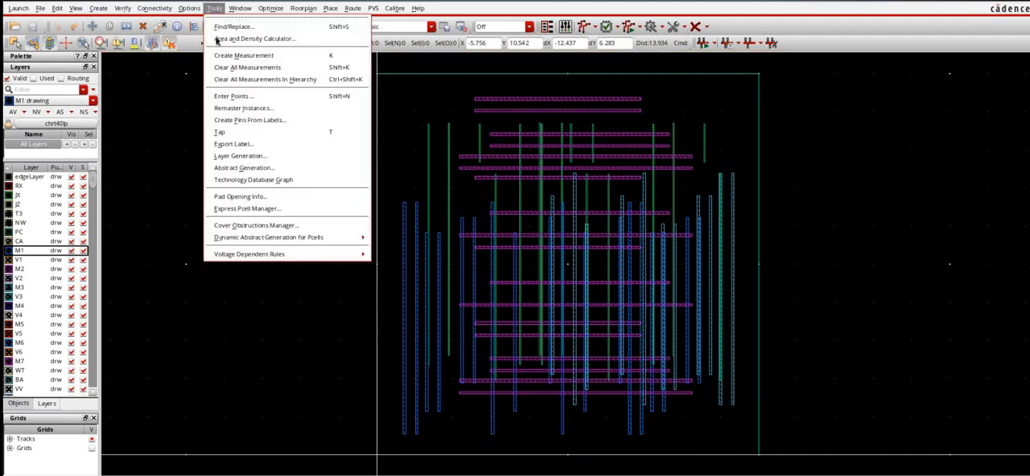
click(238, 37)
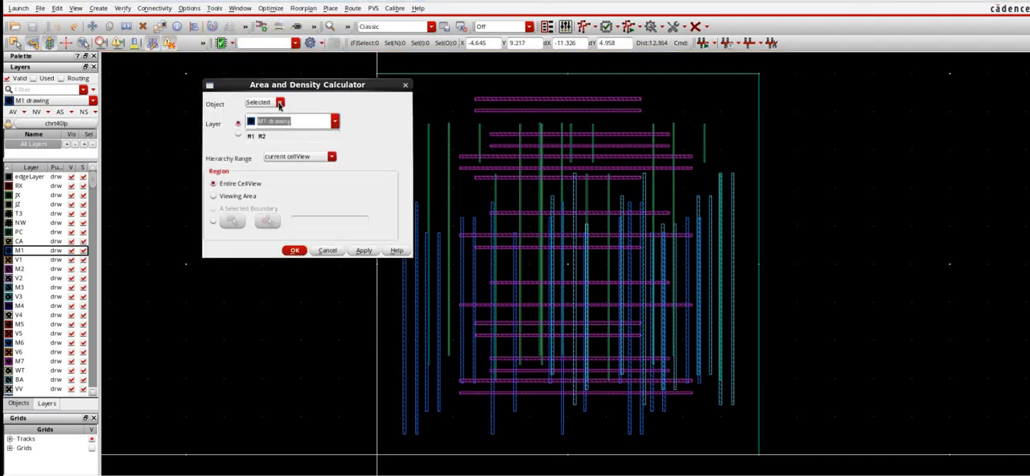
click(278, 103)
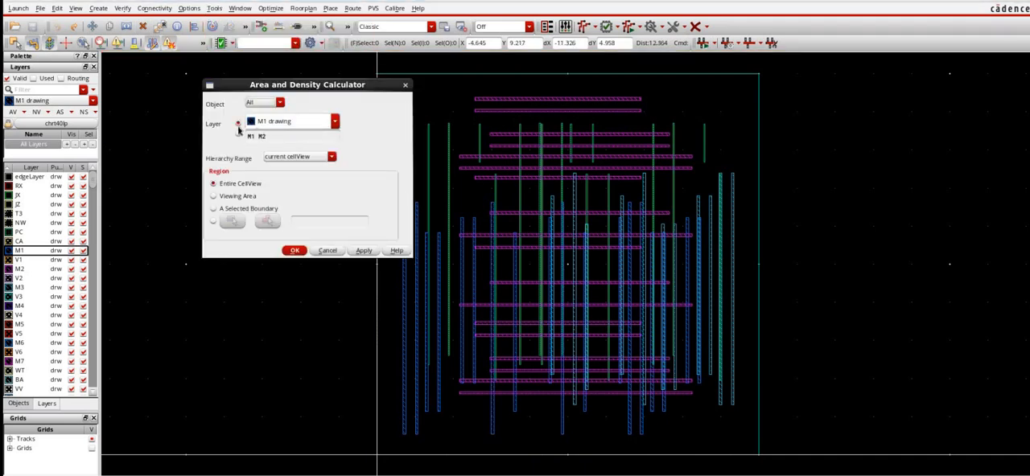
click(285, 137)
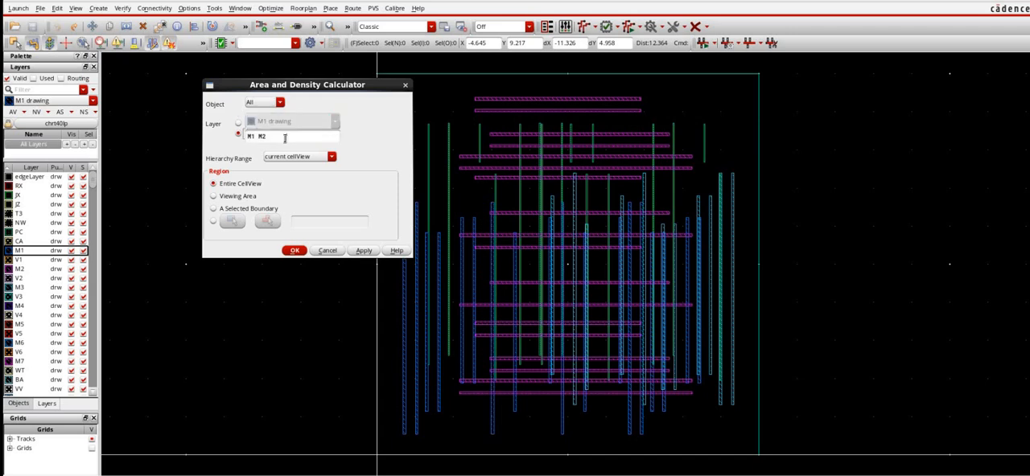
click(287, 142)
text(PC)
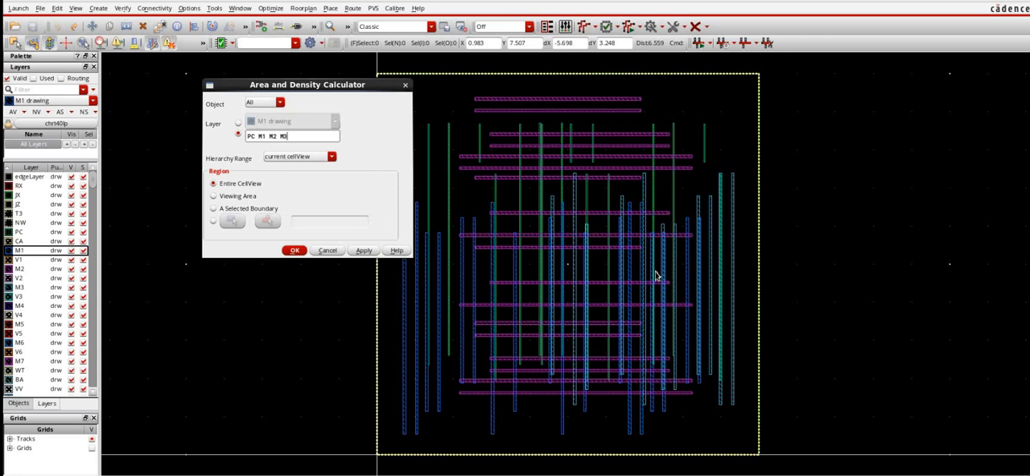
click(366, 250)
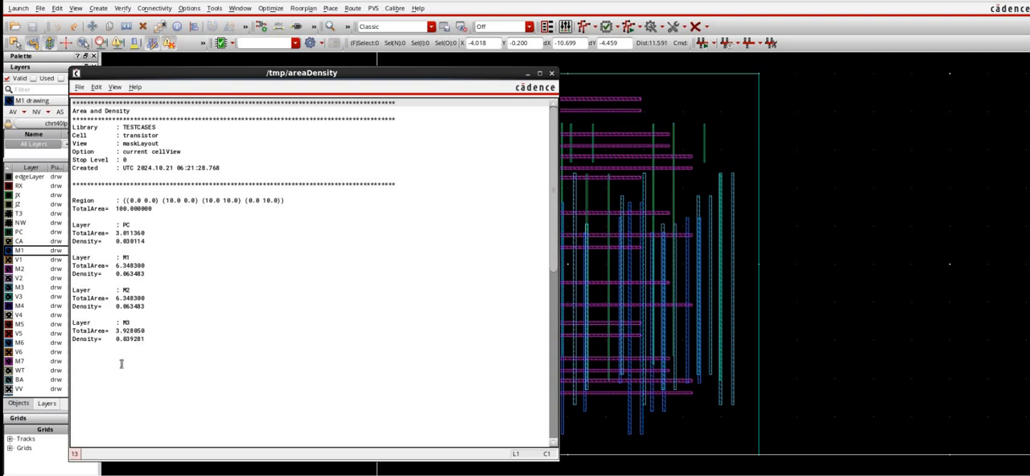
click(550, 74)
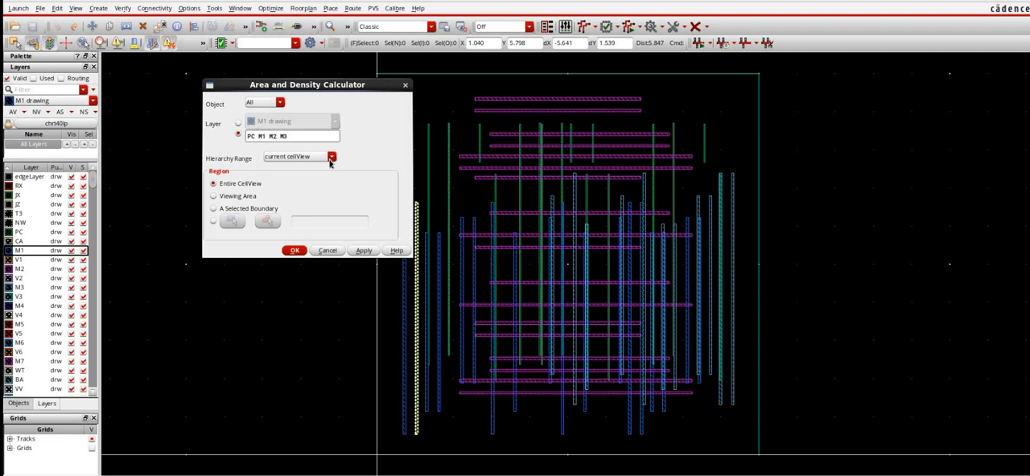
- Try the current to stop level hierarchy range in the Area and Density Calculator, and set it to current to bottom
click(331, 158)
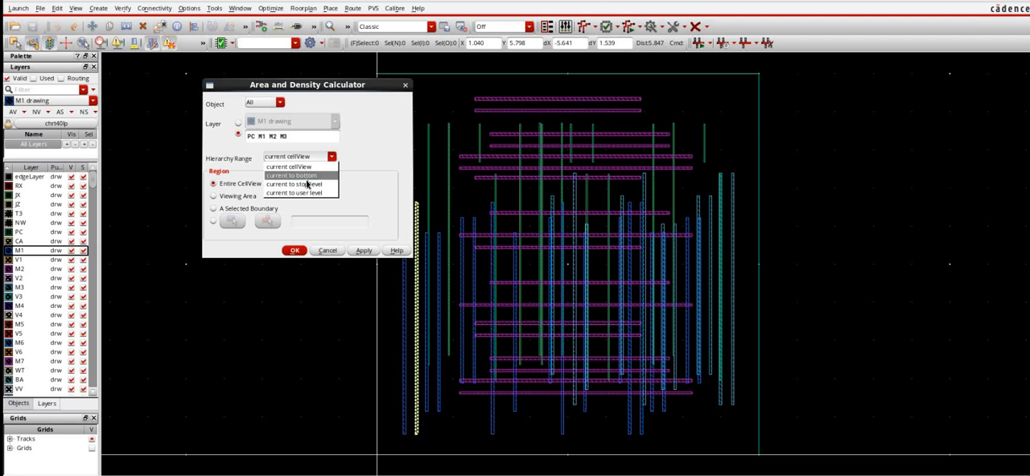
click(320, 174)
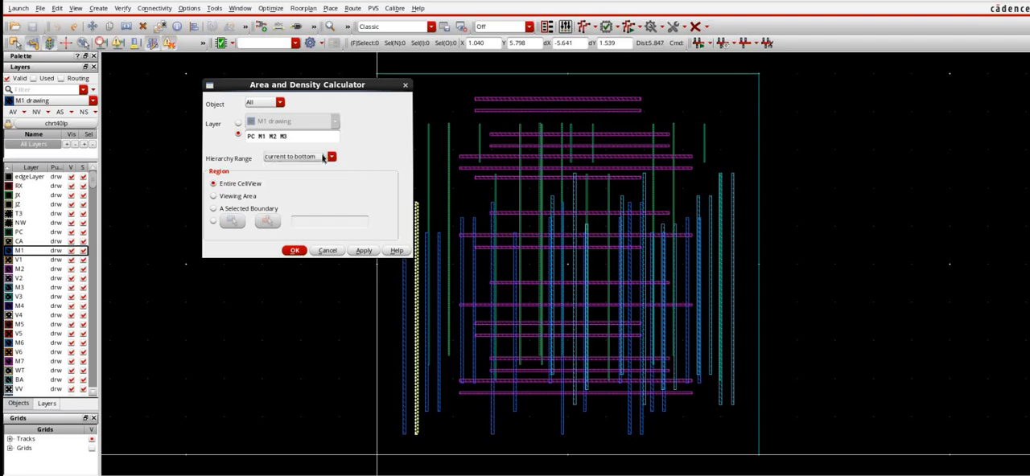
click(322, 158)
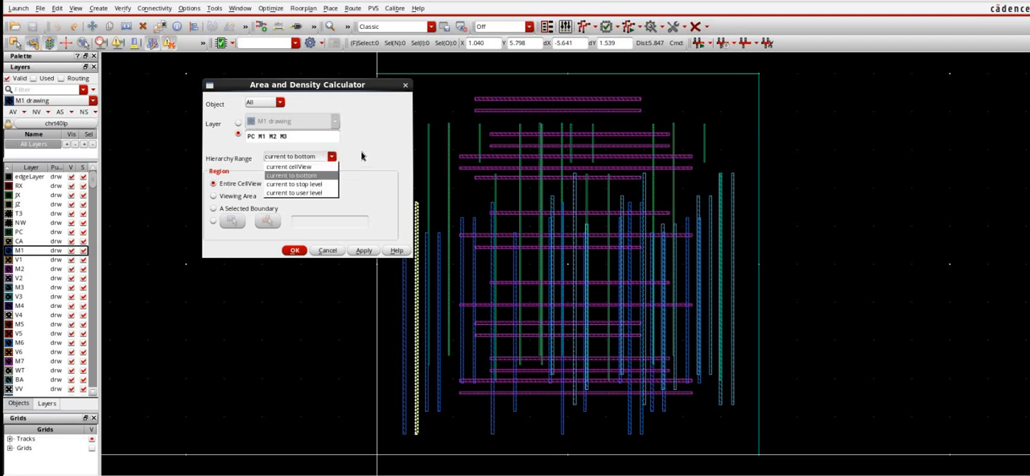
click(306, 184)
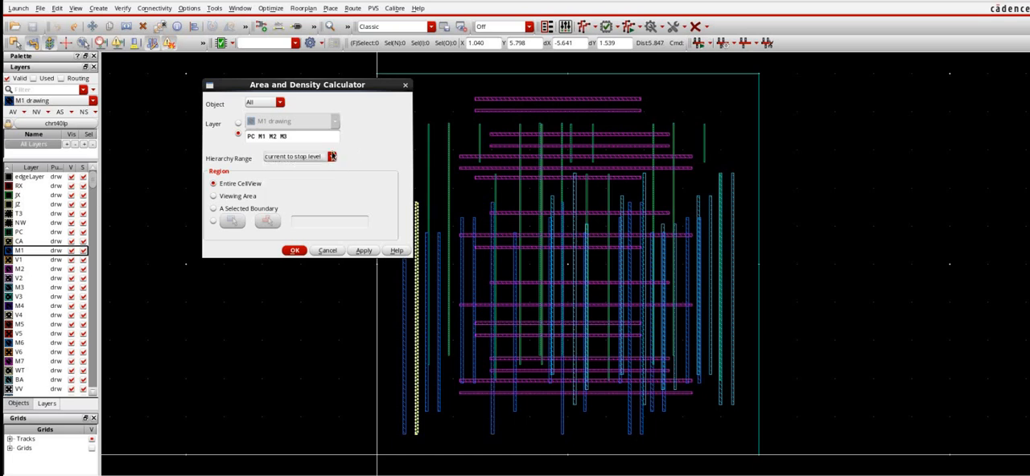
click(310, 158)
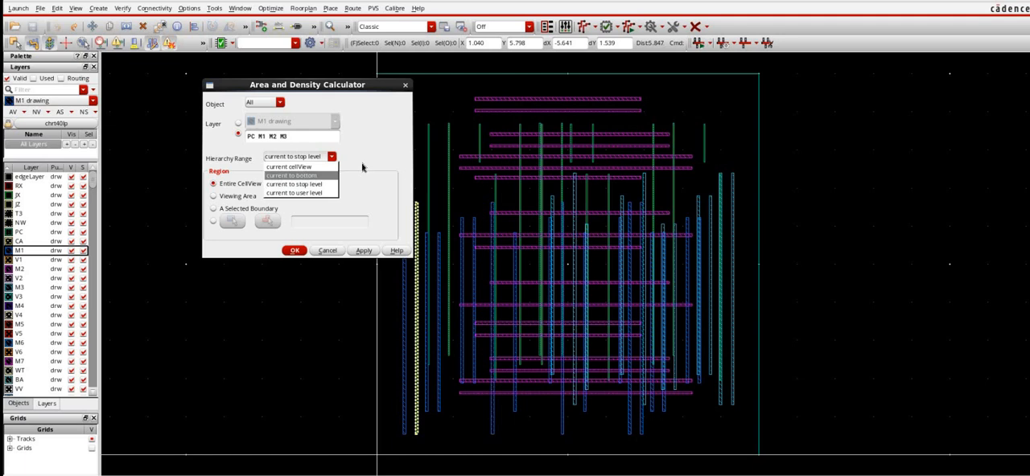
click(298, 176)
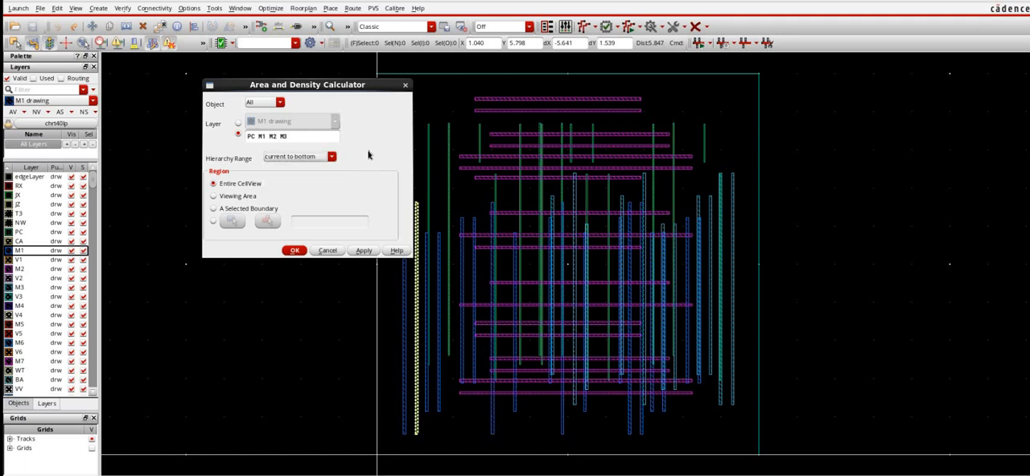
- Go through the Viewing Area and A Selected Boundary region options, and choose the custom drawn region for the density calculation
click(234, 197)
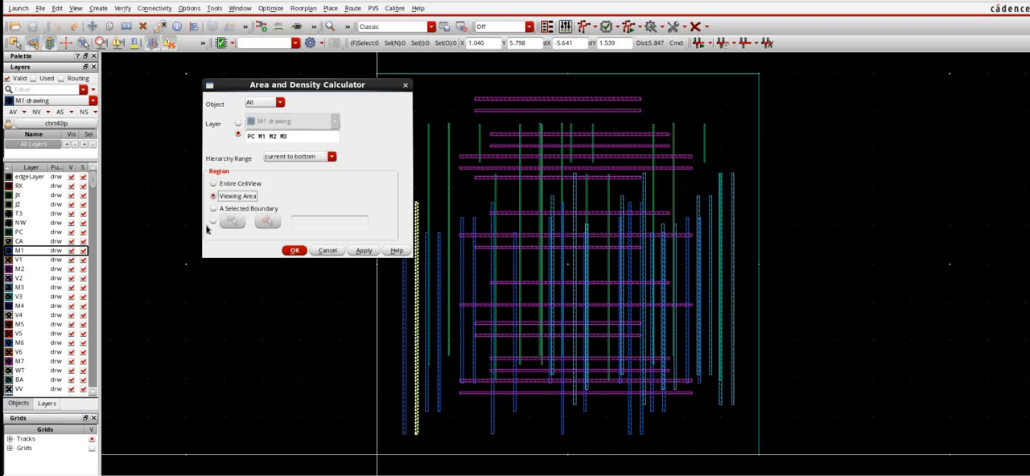
click(214, 210)
click(212, 221)
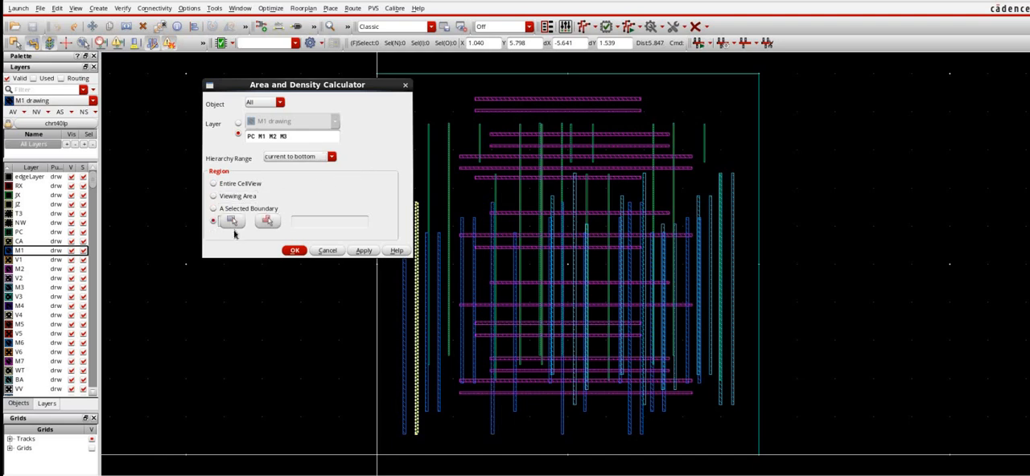